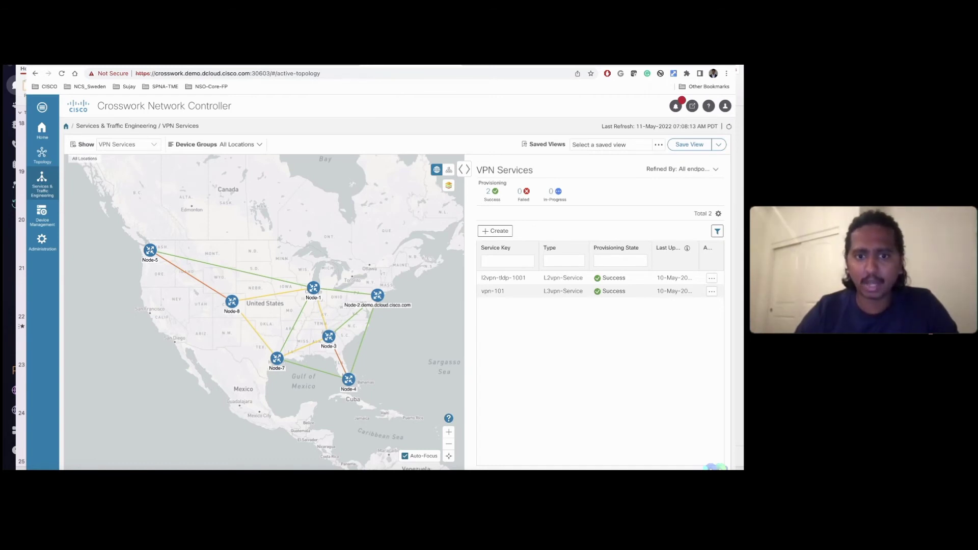
Step: Log in to the NSO Web UI tab to reach the Service manager listing volvo on 4 devices
{"action": "key", "text": "ctrl+Tab"}
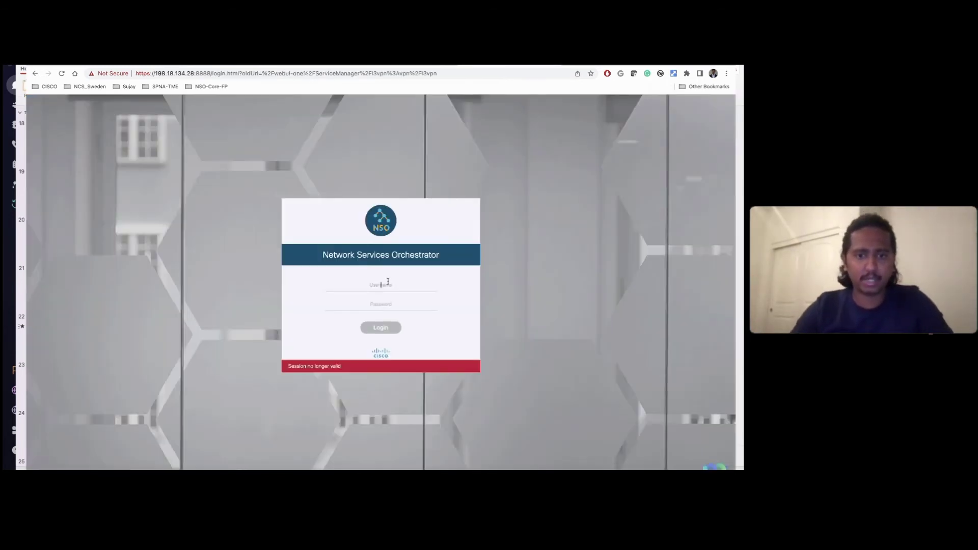
{"action": "type", "text": "admin"}
{"action": "key", "text": "Tab"}
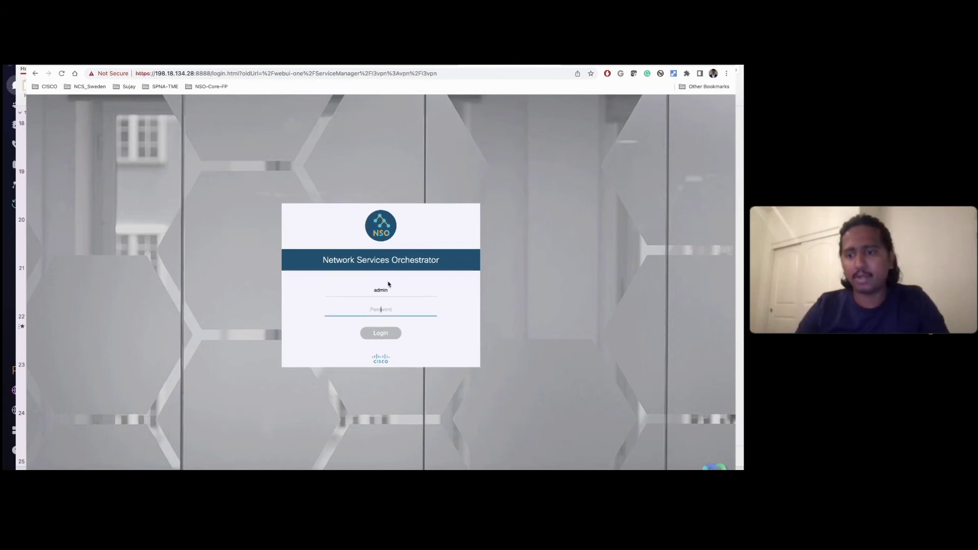
{"action": "key", "text": "Return"}
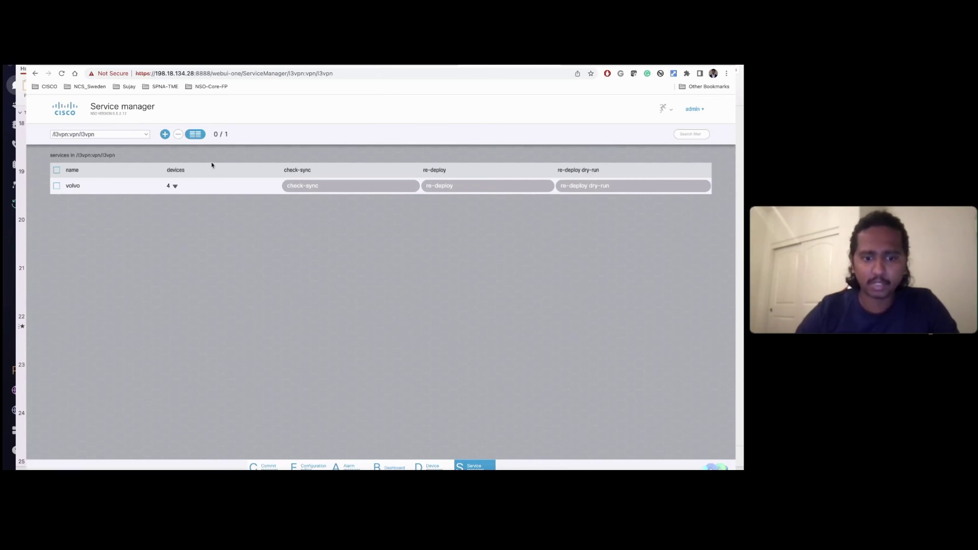
Step: Choose bootstrap-external-plan.xml from the Commit manager's Load/Save Files tab
{"action": "left_click", "coordinate": [269, 466]}
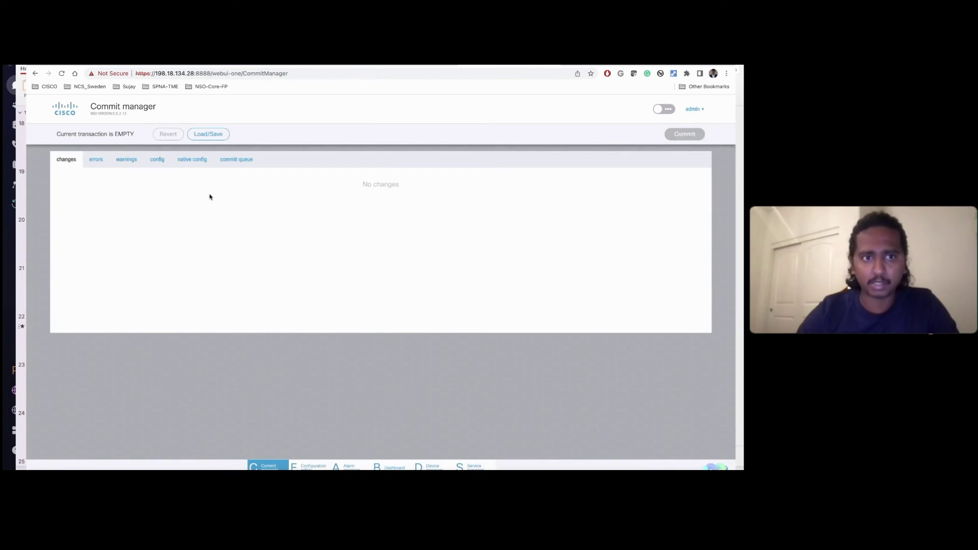
{"action": "left_click", "coordinate": [206, 135]}
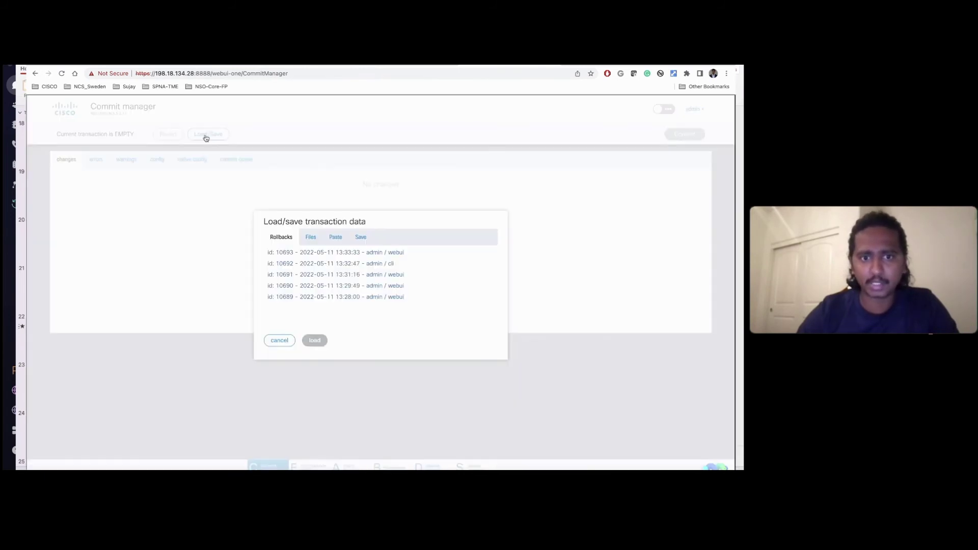
{"action": "left_click", "coordinate": [310, 237]}
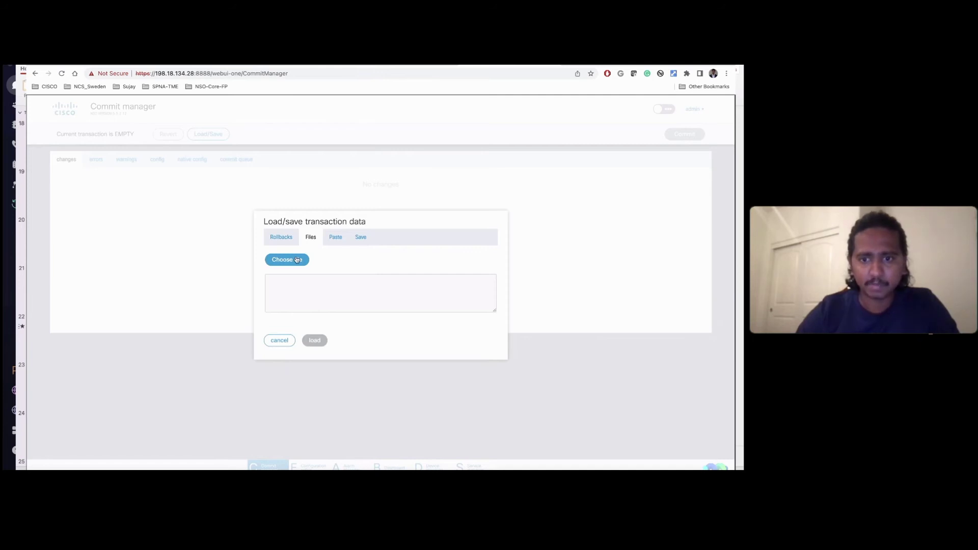
{"action": "left_click", "coordinate": [298, 261]}
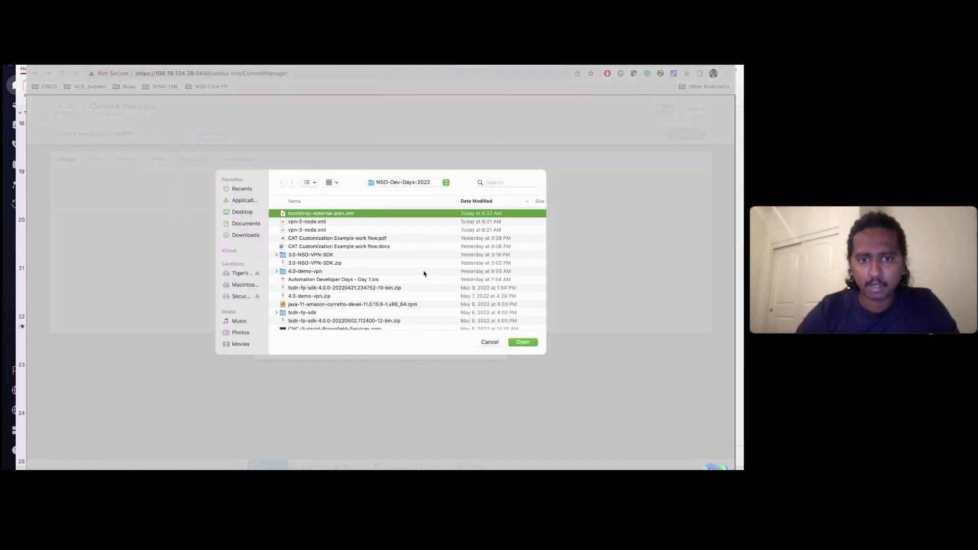
{"action": "left_click", "coordinate": [523, 343]}
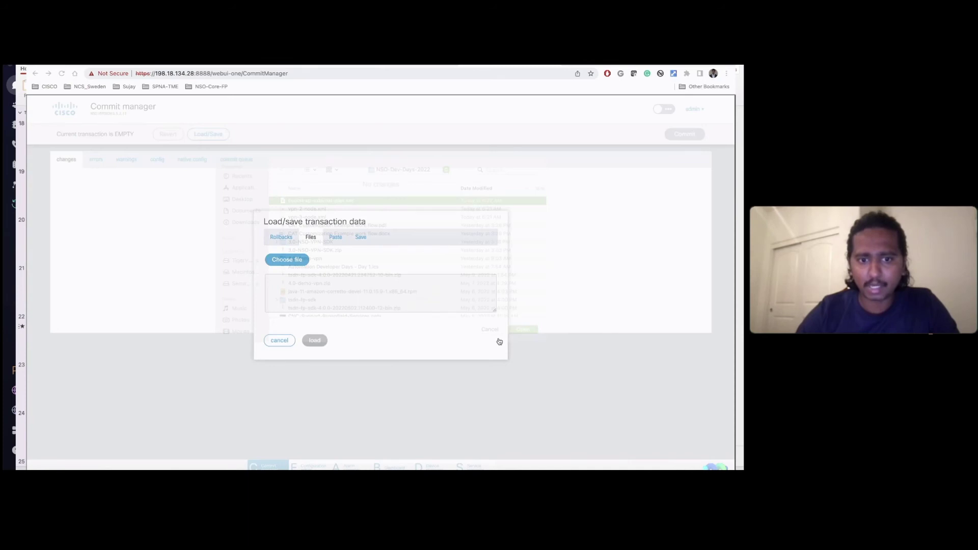
Step: Review the bootstrap-external-plan.xml contents and load them into the pending transaction
{"action": "scroll", "coordinate": [357, 309], "scroll_direction": "down", "scroll_amount": 3}
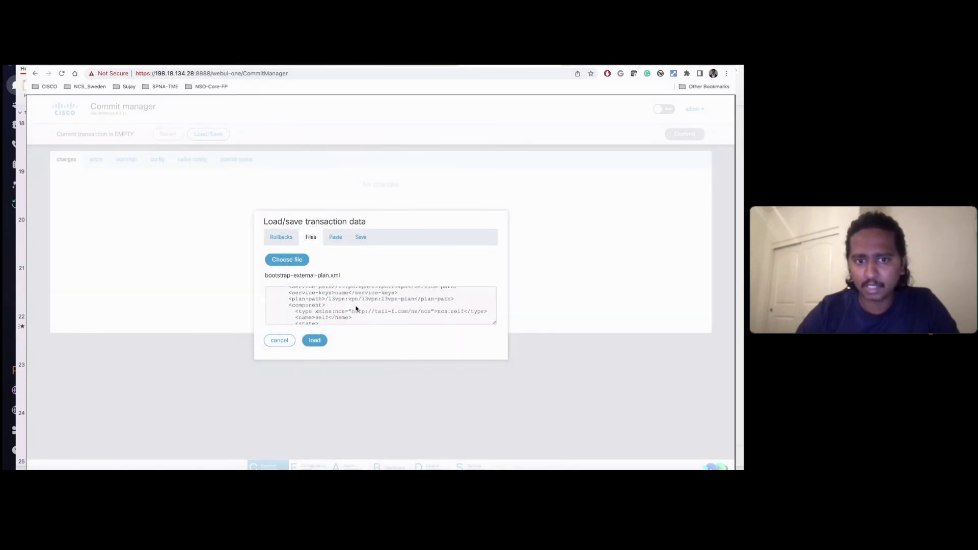
{"action": "scroll", "coordinate": [356, 309], "scroll_direction": "down", "scroll_amount": 2}
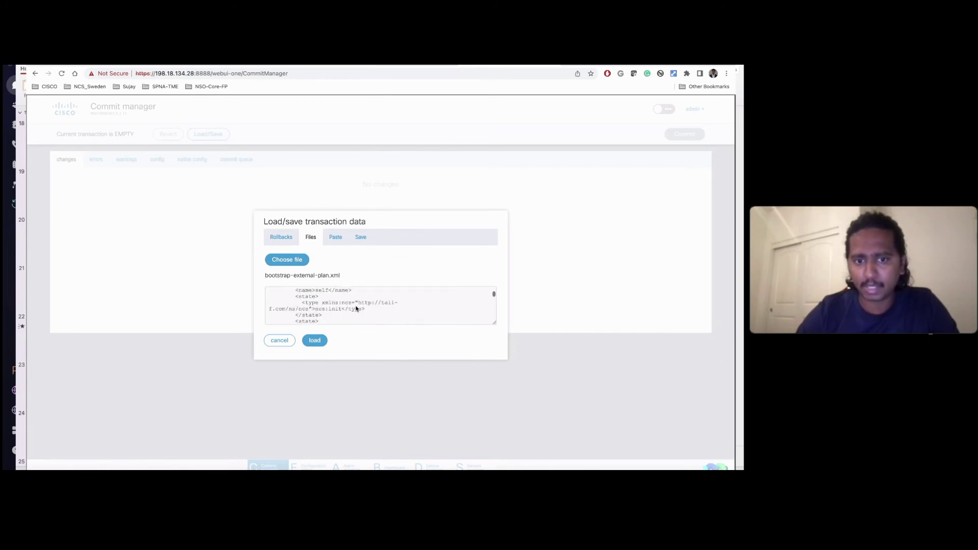
{"action": "scroll", "coordinate": [356, 309], "scroll_direction": "up", "scroll_amount": 1}
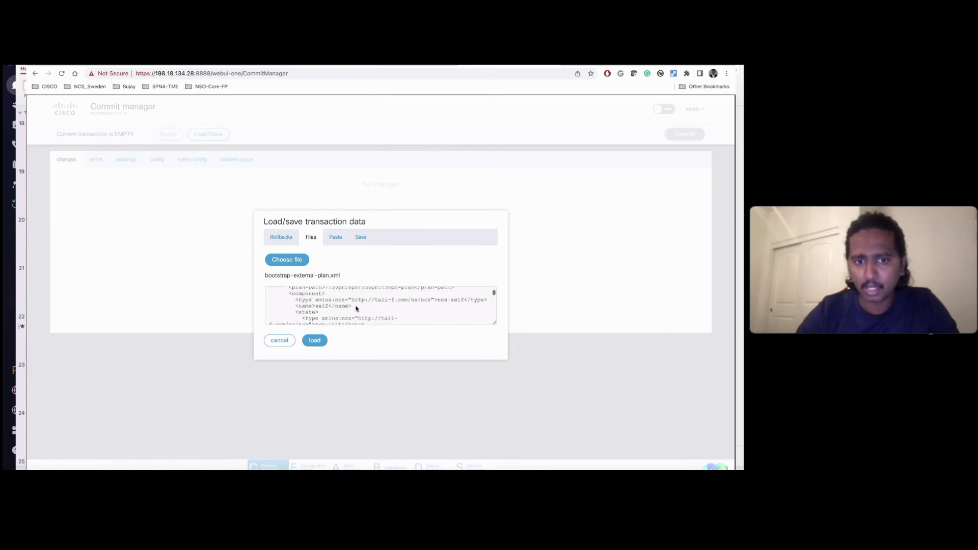
{"action": "scroll", "coordinate": [356, 308], "scroll_direction": "up", "scroll_amount": 1}
{"action": "scroll", "coordinate": [357, 309], "scroll_direction": "down", "scroll_amount": 3}
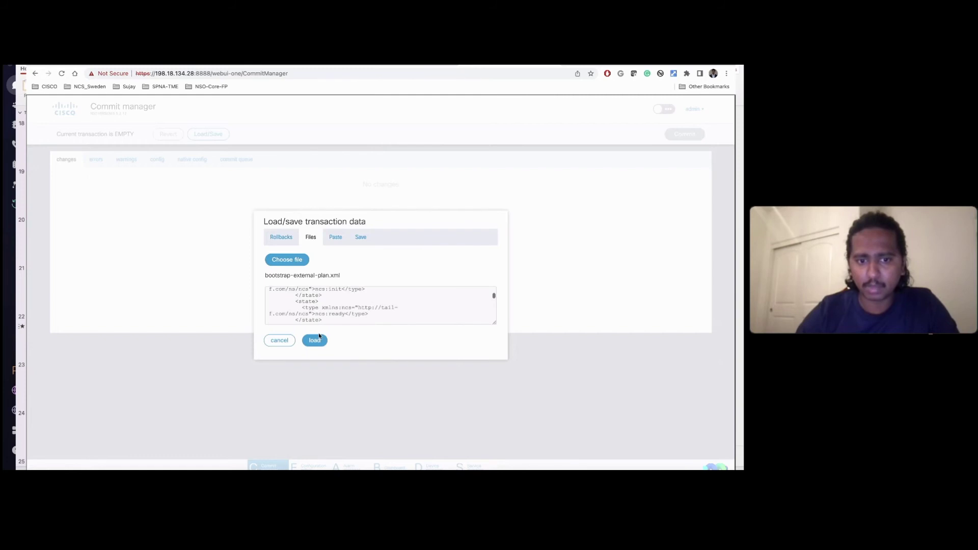
{"action": "left_click", "coordinate": [317, 340]}
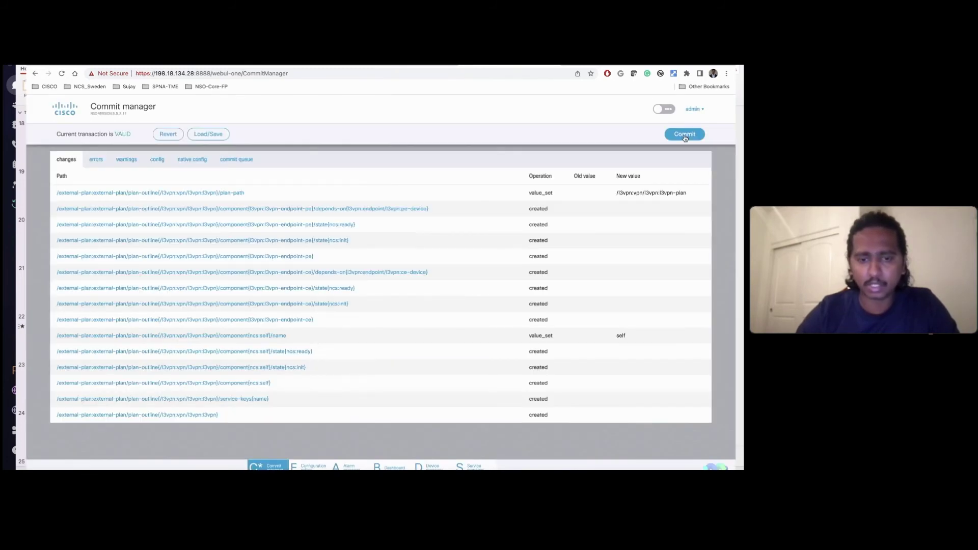
Step: Commit the external-plan transaction, getting rollback id 10694, and return to Crosswork
{"action": "left_click", "coordinate": [685, 135]}
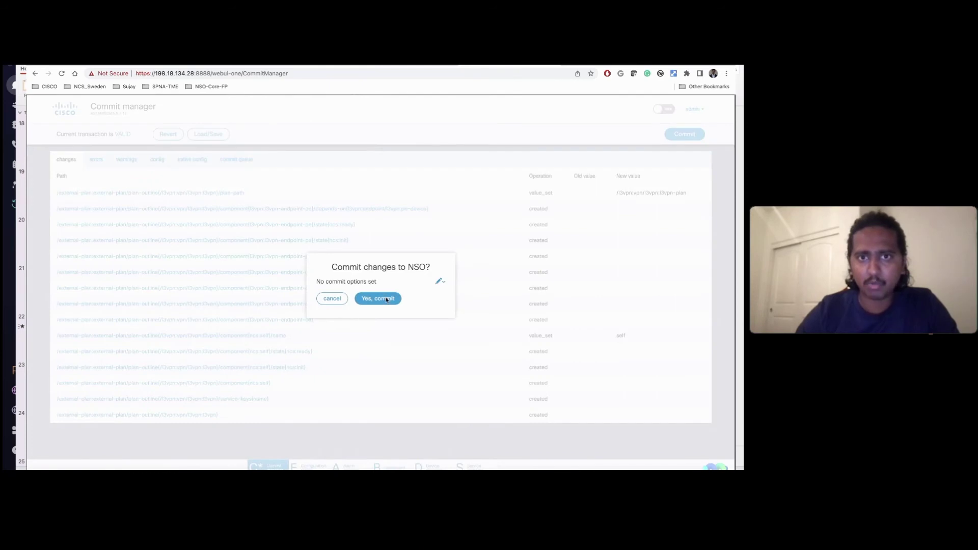
{"action": "left_click", "coordinate": [387, 300]}
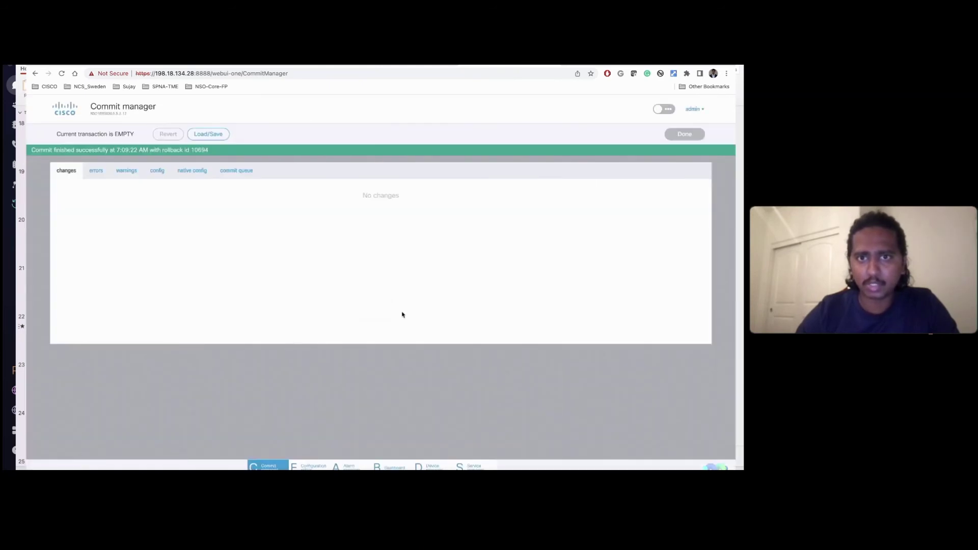
{"action": "left_click", "coordinate": [433, 65]}
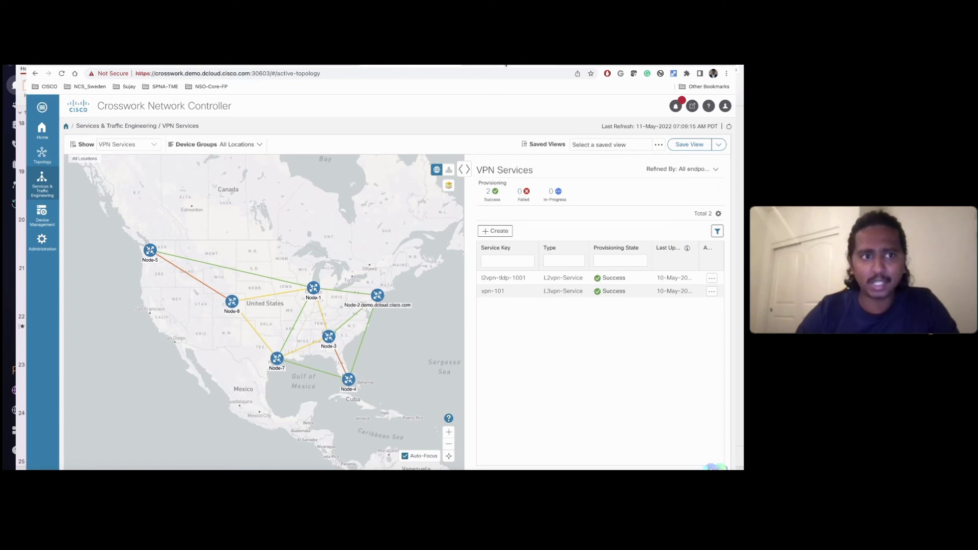
Step: In NSO's Service manager, check the l3vpn-ntw vpn-service point, then return to the l3vpn list
{"action": "left_click", "coordinate": [506, 66]}
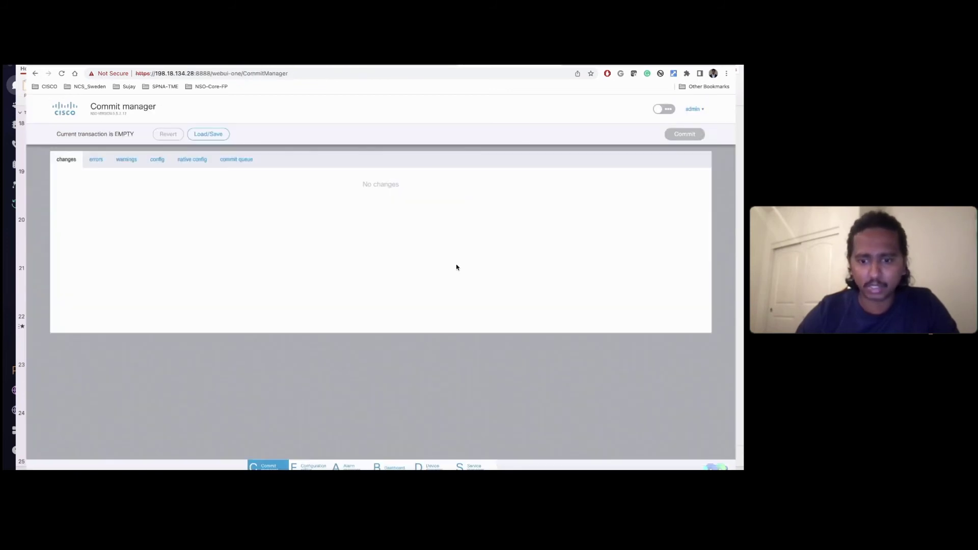
{"action": "left_click", "coordinate": [478, 467]}
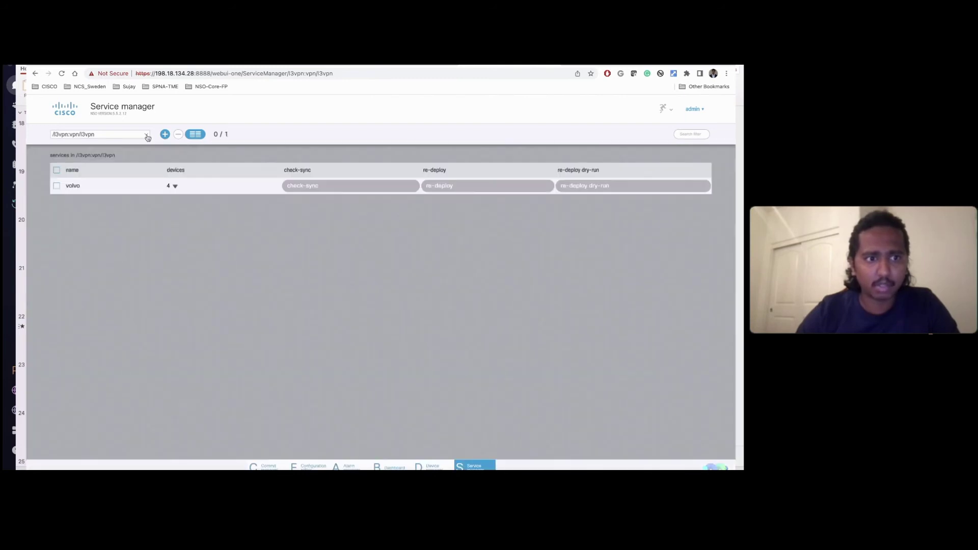
{"action": "left_click", "coordinate": [147, 135]}
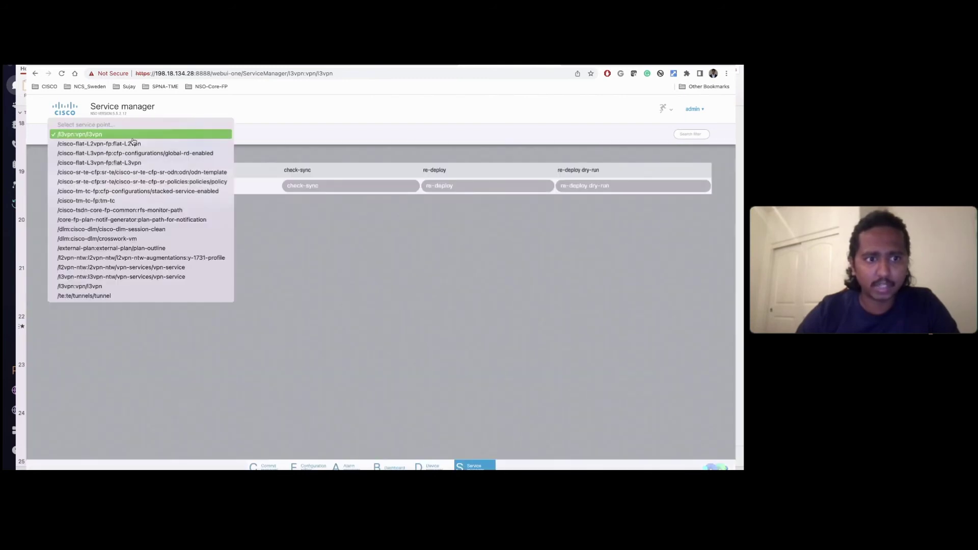
{"action": "left_click", "coordinate": [127, 277]}
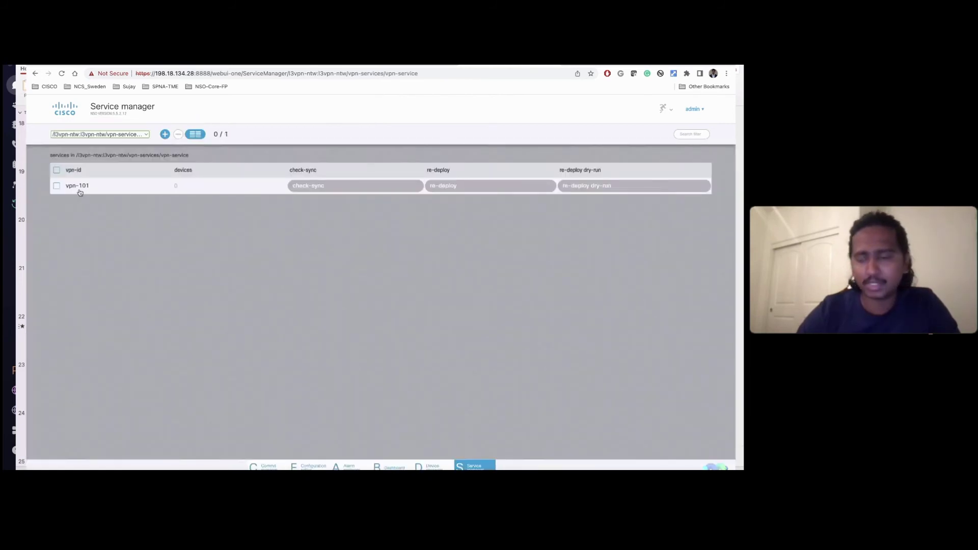
{"action": "left_click", "coordinate": [125, 135]}
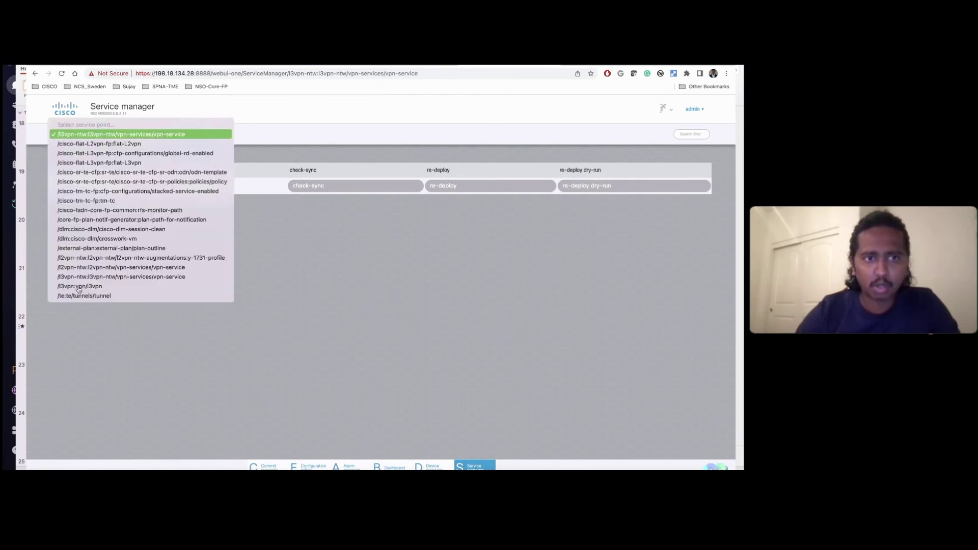
{"action": "left_click", "coordinate": [79, 286]}
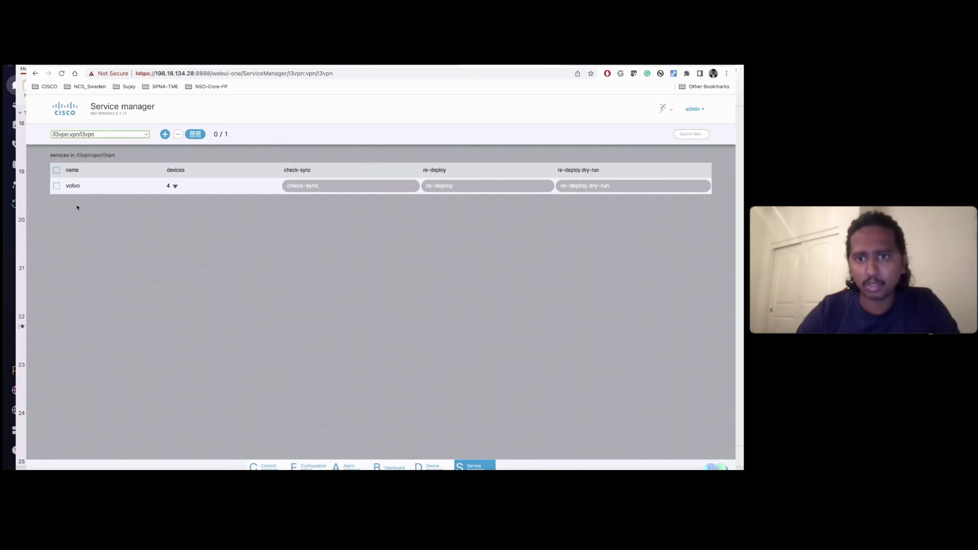
Step: Re-deploy the volvo l3vpn service and return to Crosswork's VPN Services view
{"action": "left_click", "coordinate": [56, 185]}
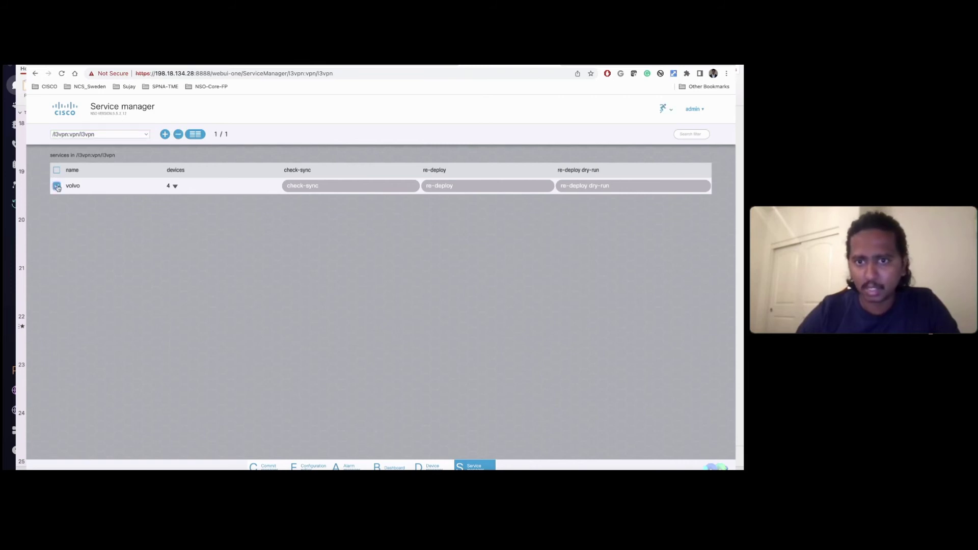
{"action": "left_click", "coordinate": [499, 189]}
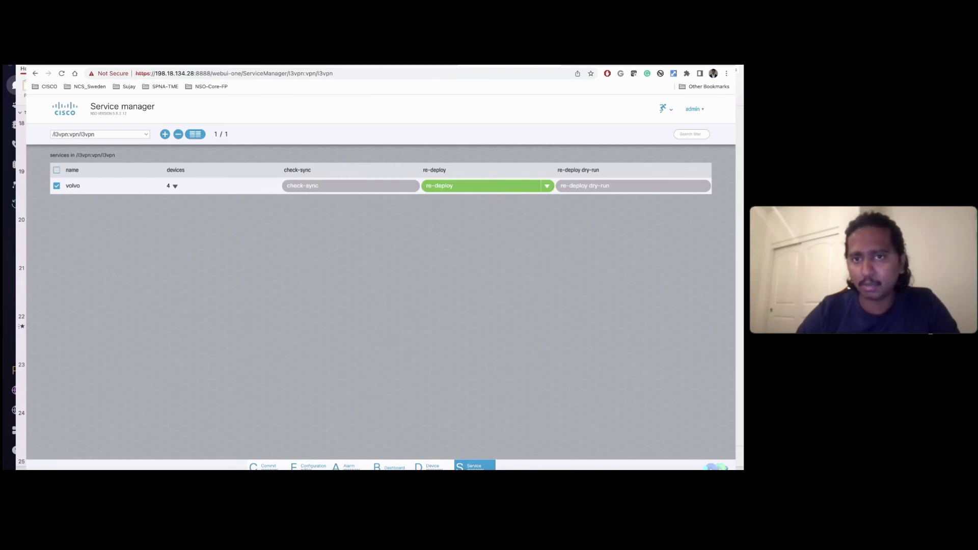
{"action": "left_click", "coordinate": [439, 64]}
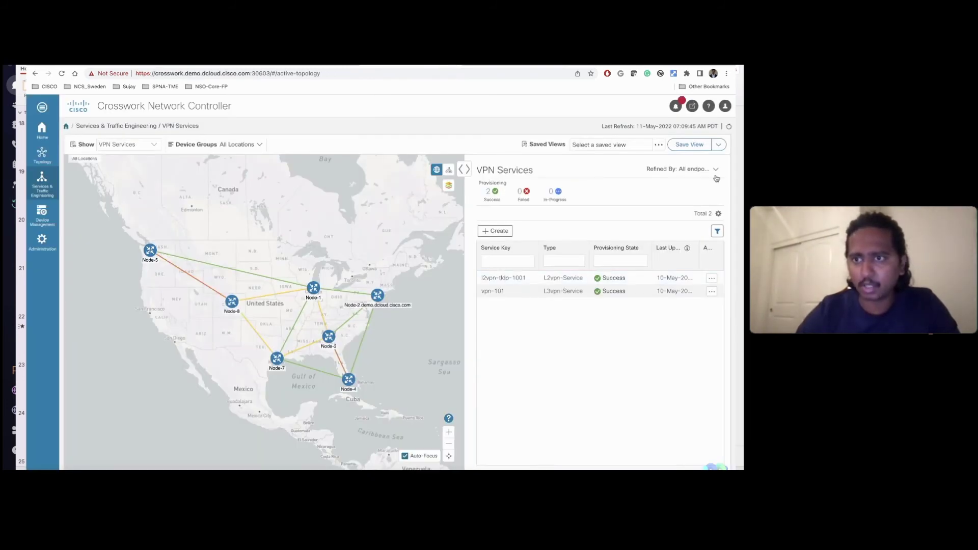
Step: Refresh VPN Services, show volvo on the map and open its Service Details
{"action": "left_click", "coordinate": [730, 129]}
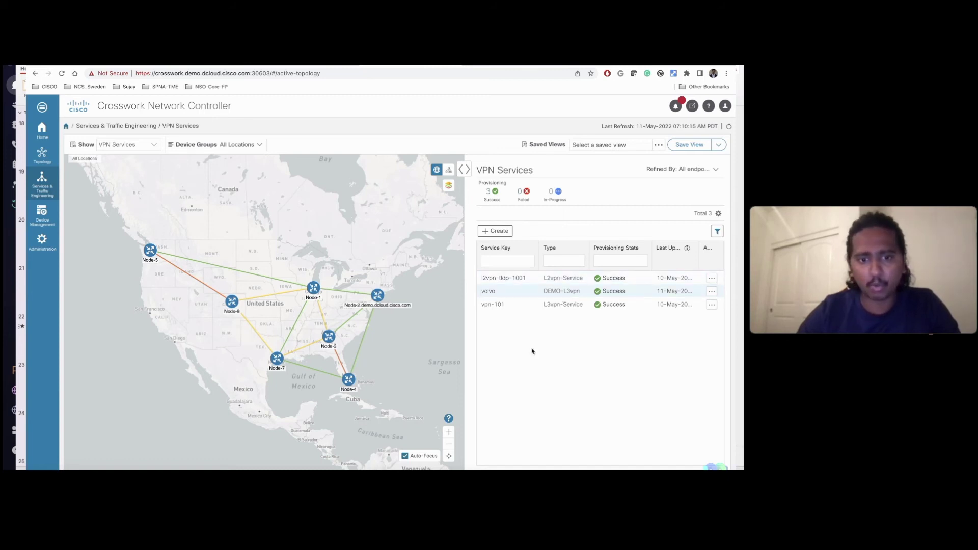
{"action": "left_click", "coordinate": [714, 295]}
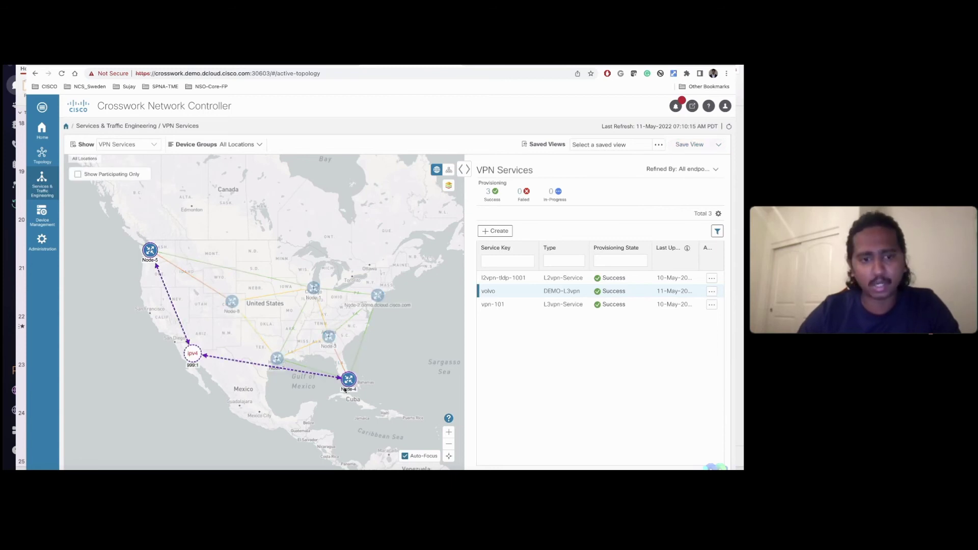
{"action": "mouse_move", "coordinate": [350, 389]}
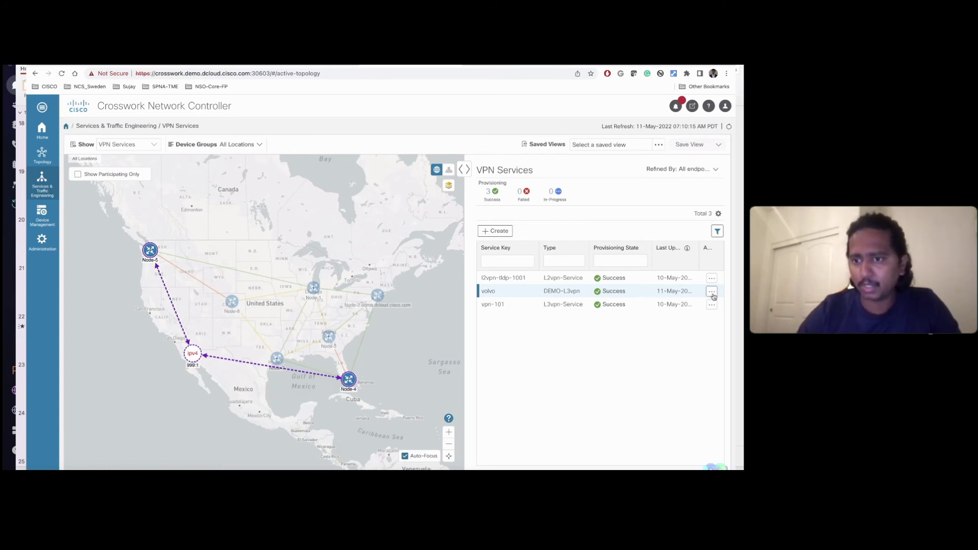
{"action": "left_click", "coordinate": [712, 293]}
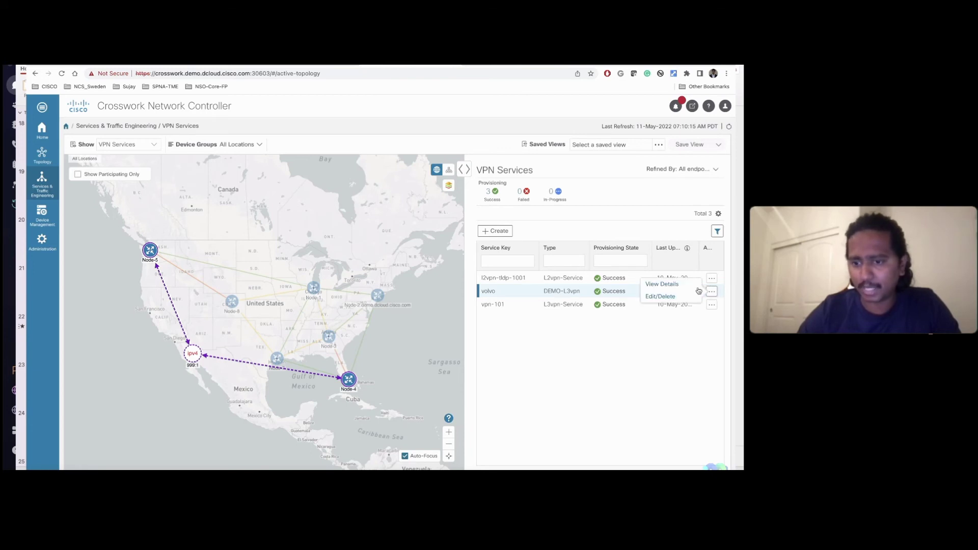
{"action": "left_click", "coordinate": [670, 286]}
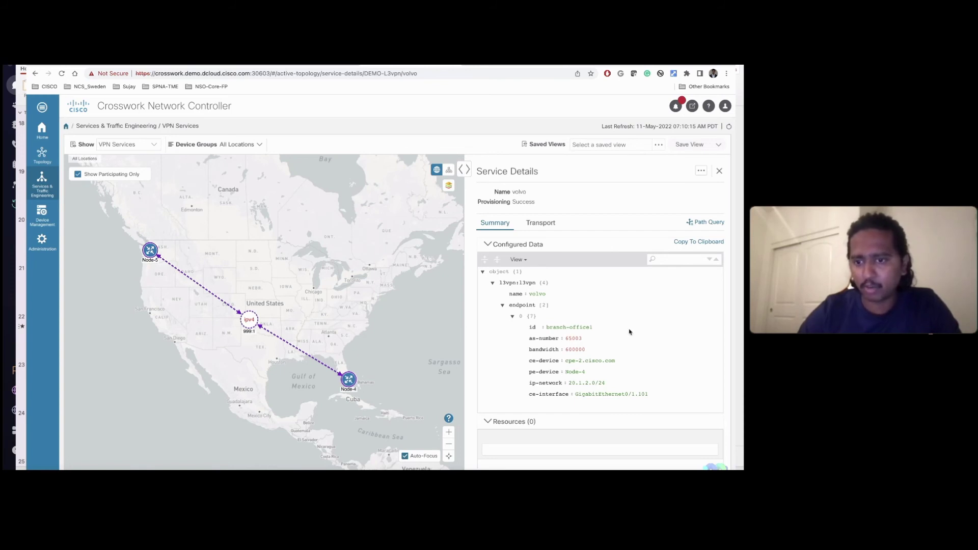
Step: Map volvo's two color-4110 SR policies between Node-5 and Node-4 with their IGP paths
{"action": "scroll", "coordinate": [630, 332], "scroll_direction": "down", "scroll_amount": 1}
{"action": "scroll", "coordinate": [629, 332], "scroll_direction": "down", "scroll_amount": 3}
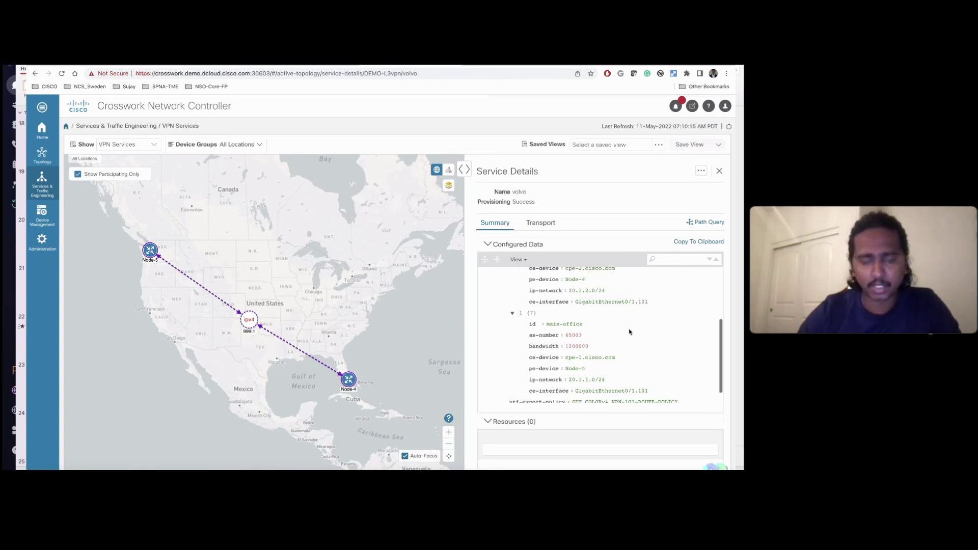
{"action": "scroll", "coordinate": [630, 333], "scroll_direction": "down", "scroll_amount": 1}
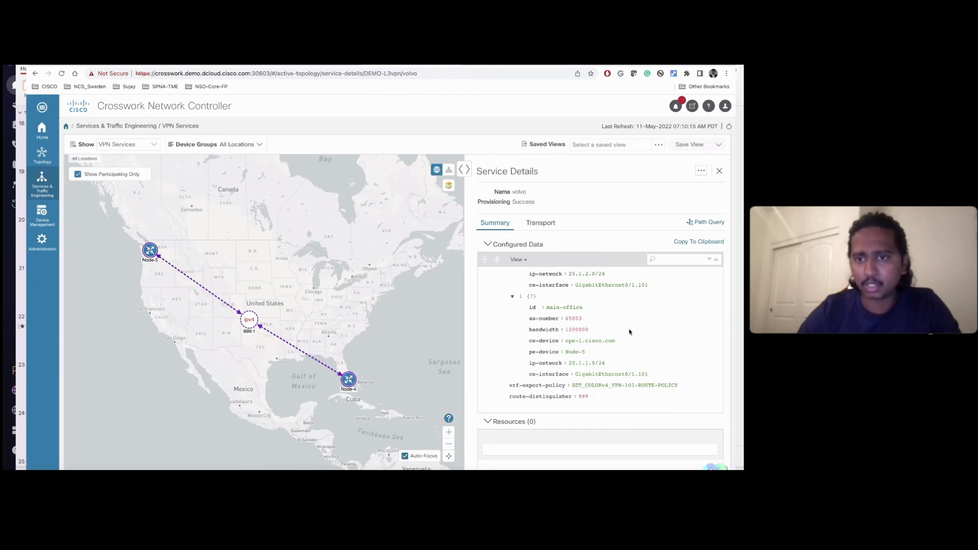
{"action": "left_click", "coordinate": [536, 224]}
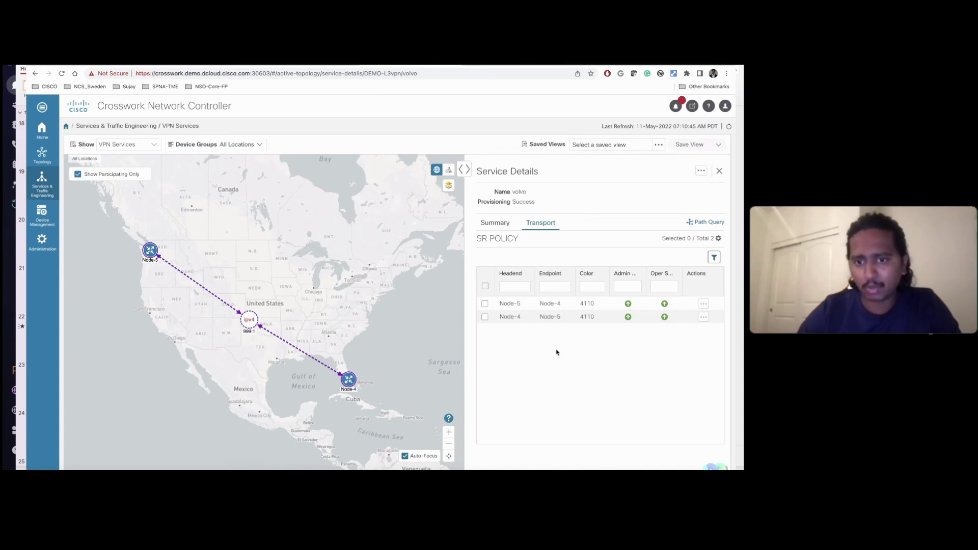
{"action": "left_click", "coordinate": [485, 304]}
{"action": "left_click", "coordinate": [485, 318]}
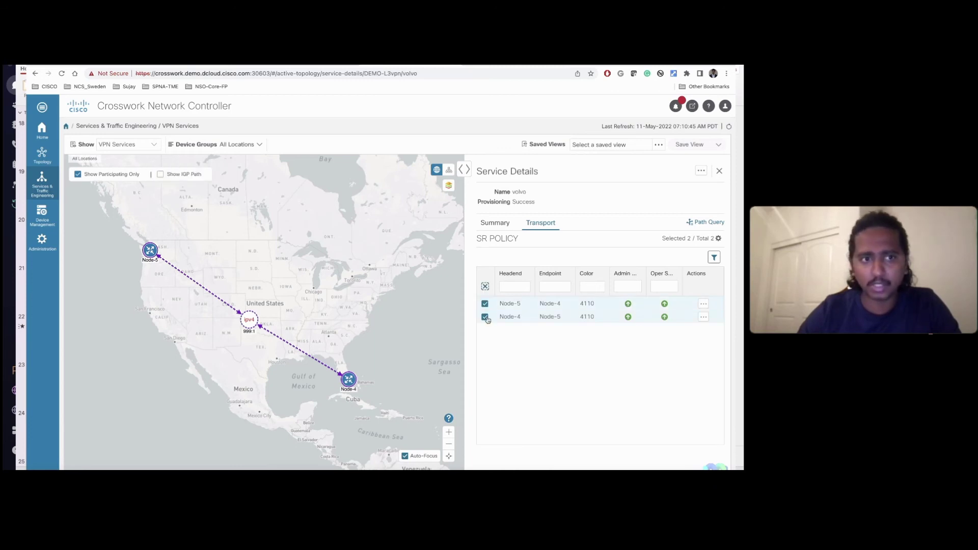
{"action": "left_click", "coordinate": [160, 175]}
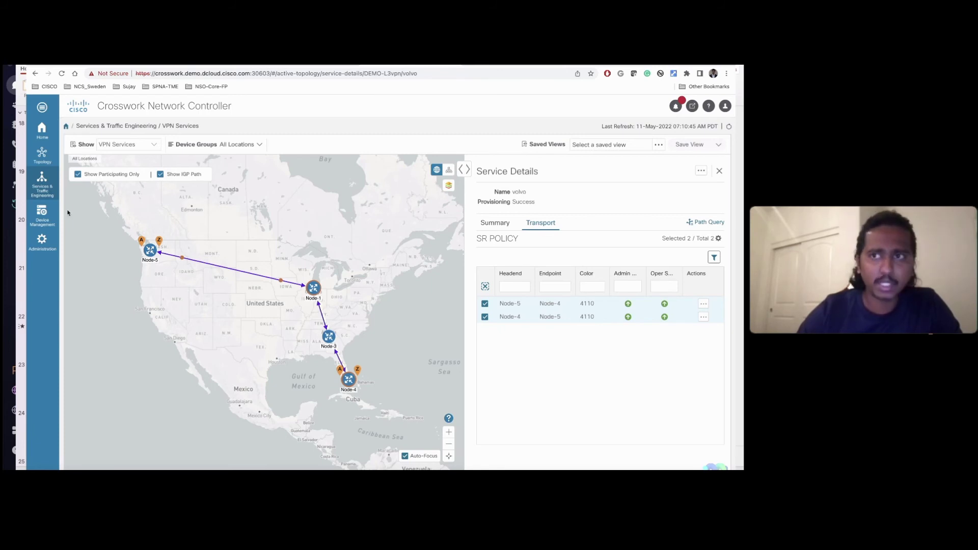
Step: Go to Provisioning (NSO), showing volvo under DEMO-L3vpn, and open the Import Service dialog
{"action": "mouse_move", "coordinate": [42, 183]}
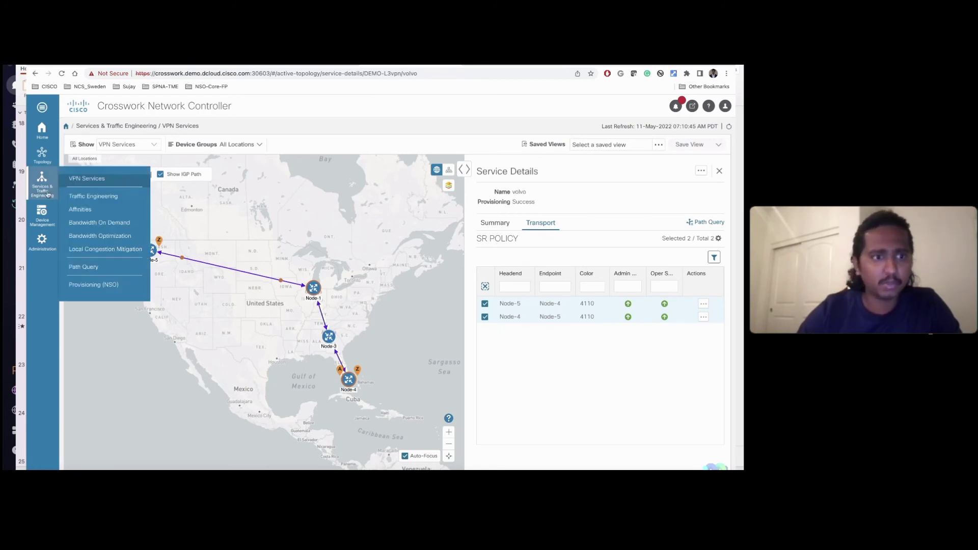
{"action": "left_click", "coordinate": [99, 286]}
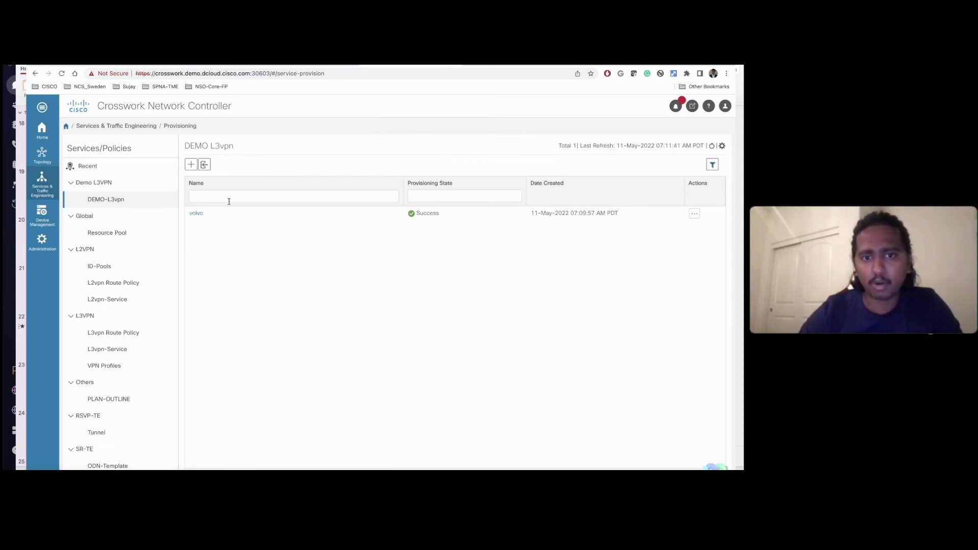
{"action": "left_click", "coordinate": [205, 165]}
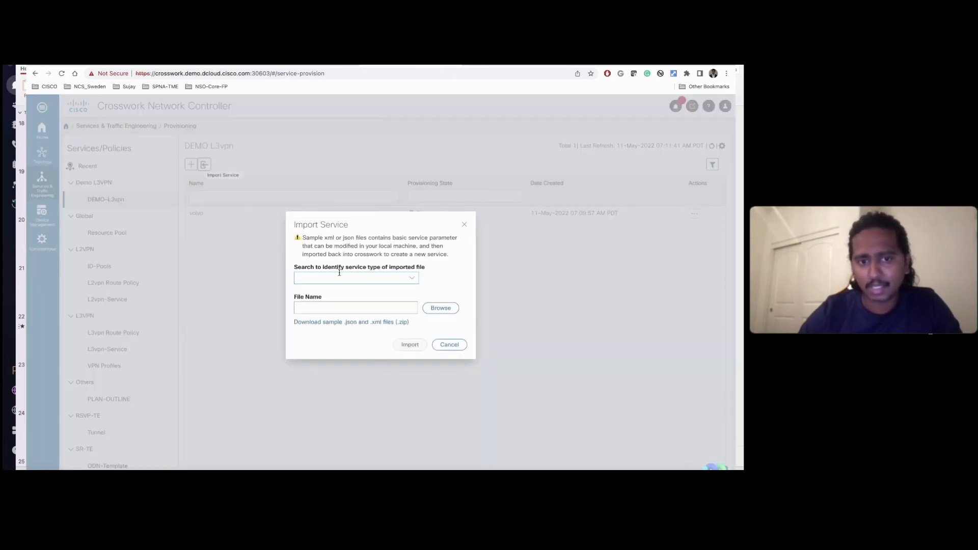
Step: Import vpn-3-node.xml as a DEMO-L3vpn service, giving volvo three endpoints including branch-office2
{"action": "left_click", "coordinate": [414, 280]}
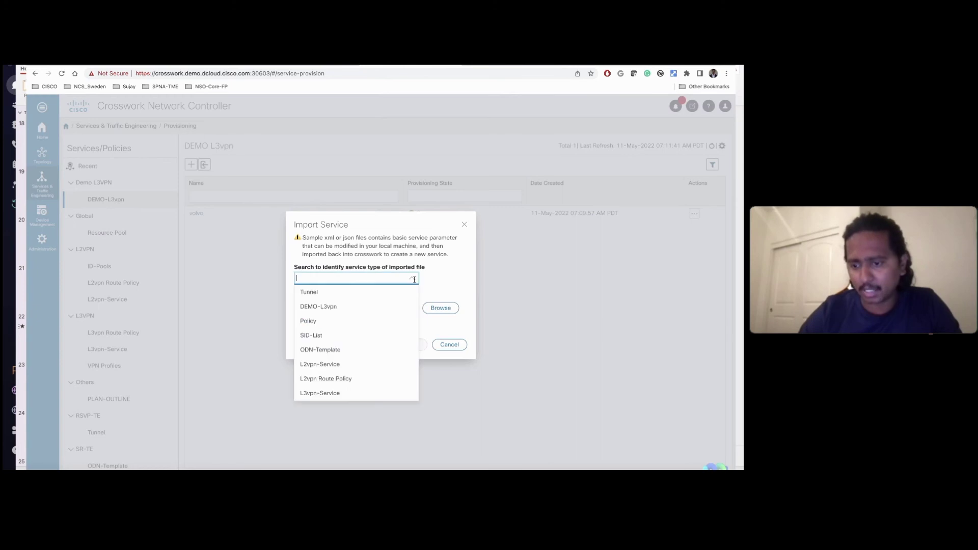
{"action": "left_click", "coordinate": [334, 307]}
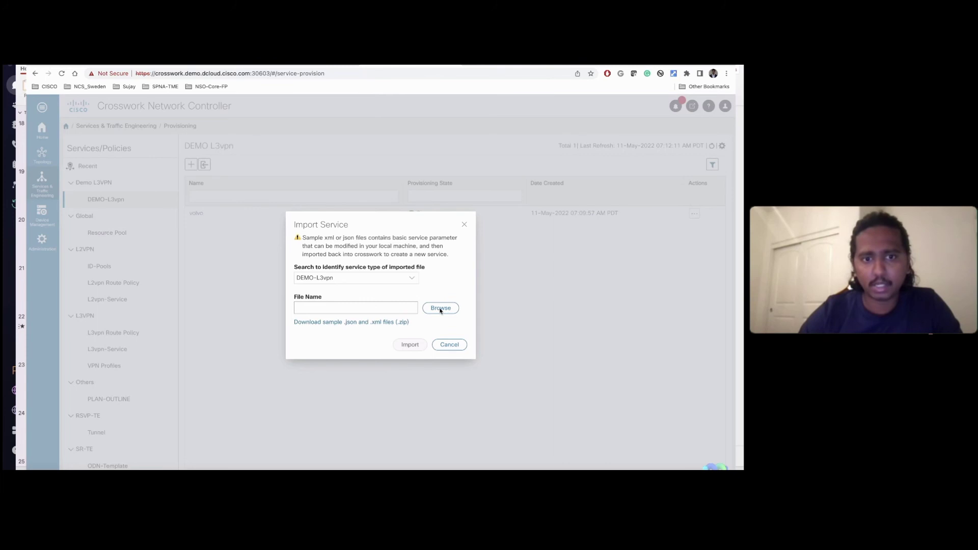
{"action": "left_click", "coordinate": [441, 309]}
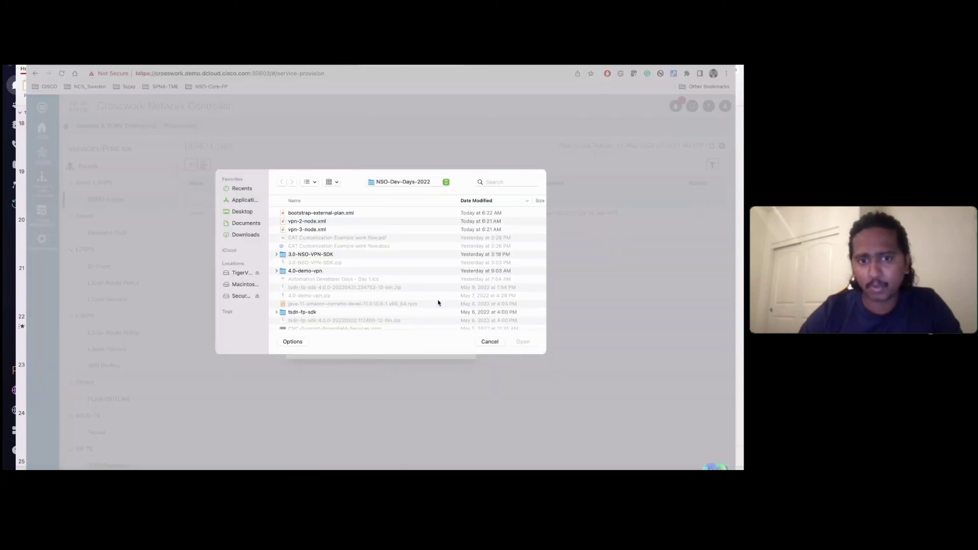
{"action": "left_click", "coordinate": [332, 230]}
{"action": "double_click", "coordinate": [331, 230]}
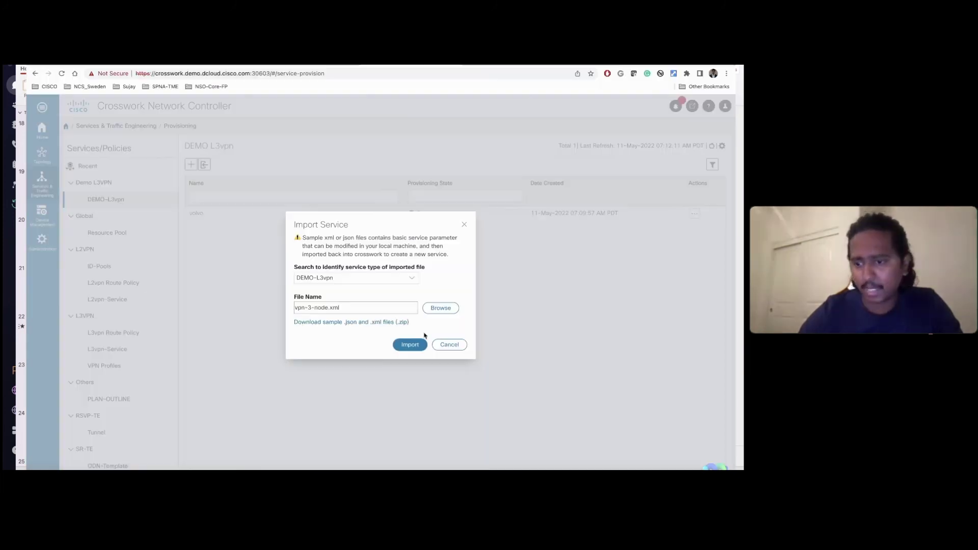
{"action": "left_click", "coordinate": [410, 345]}
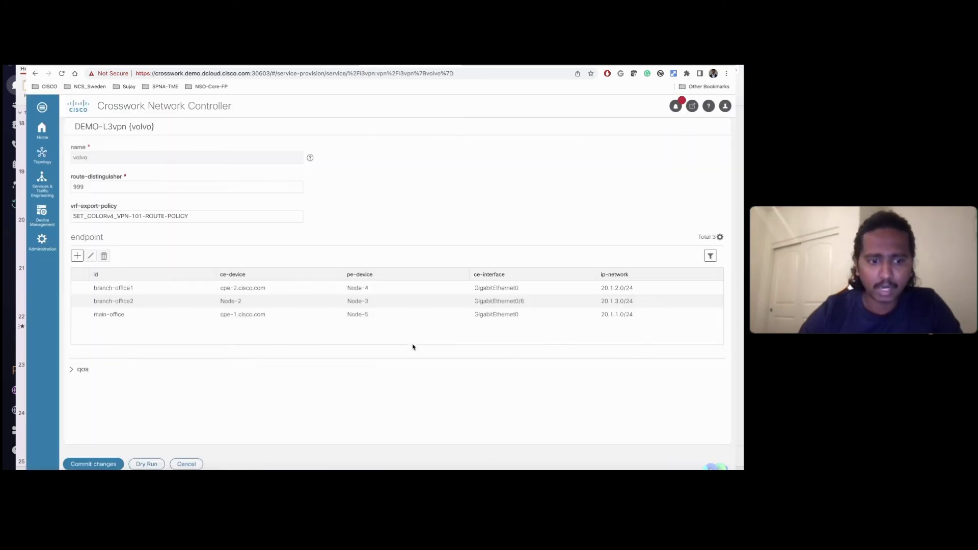
{"action": "left_click", "coordinate": [147, 464]}
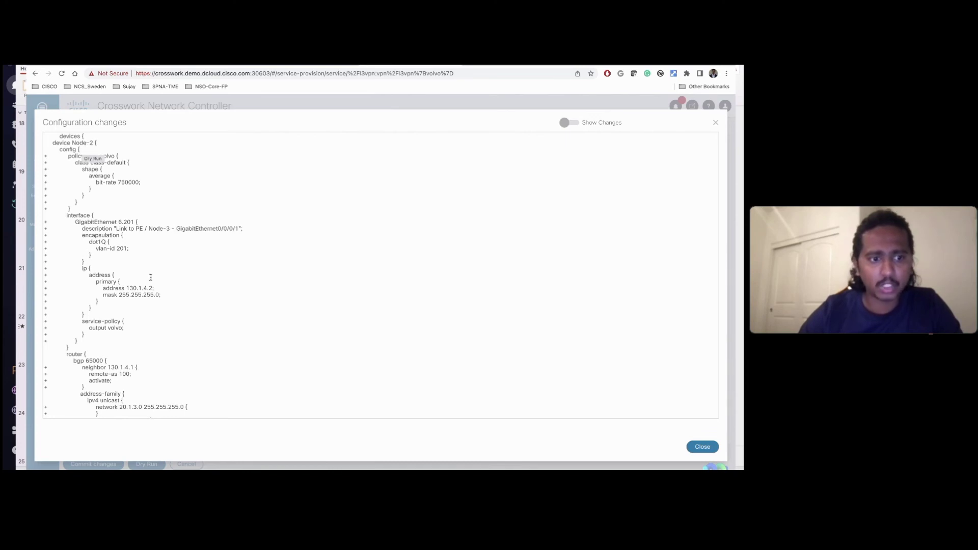
{"action": "scroll", "coordinate": [151, 277], "scroll_direction": "down", "scroll_amount": 1}
{"action": "scroll", "coordinate": [152, 281], "scroll_direction": "down", "scroll_amount": 4}
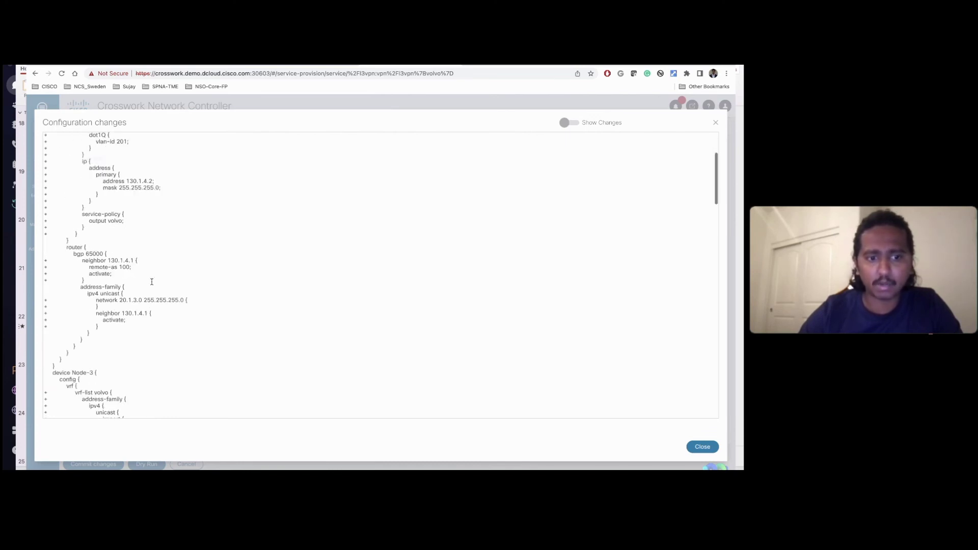
{"action": "scroll", "coordinate": [152, 282], "scroll_direction": "down", "scroll_amount": 3}
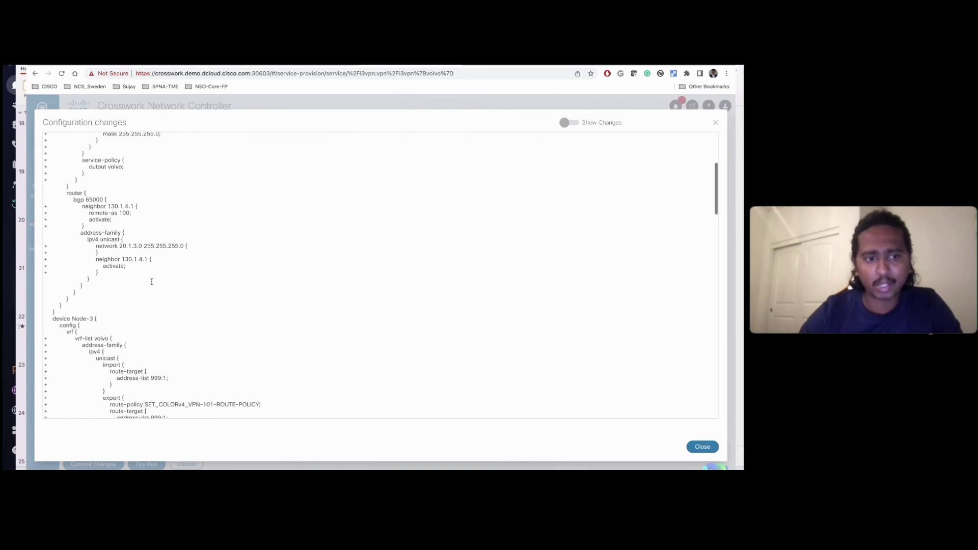
{"action": "scroll", "coordinate": [148, 313], "scroll_direction": "down", "scroll_amount": 2}
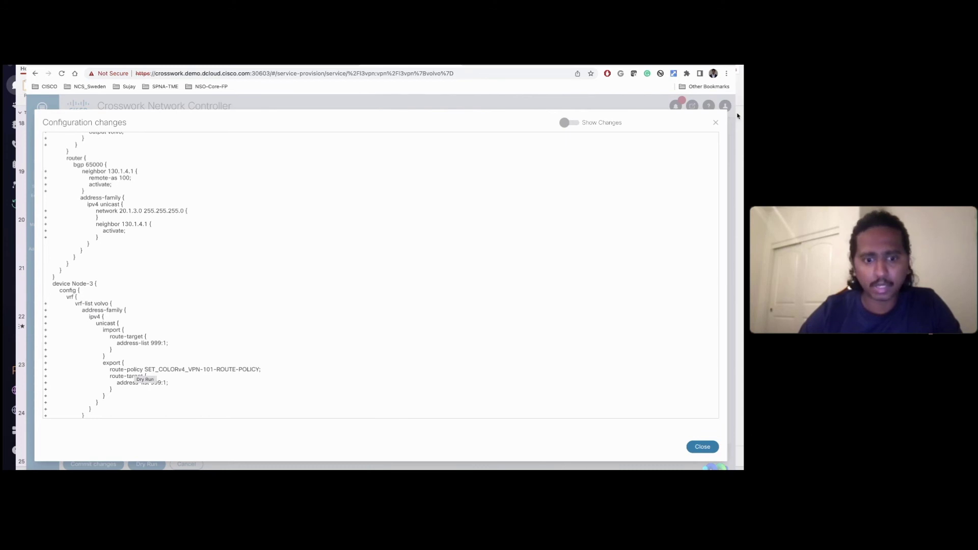
{"action": "left_click", "coordinate": [716, 125]}
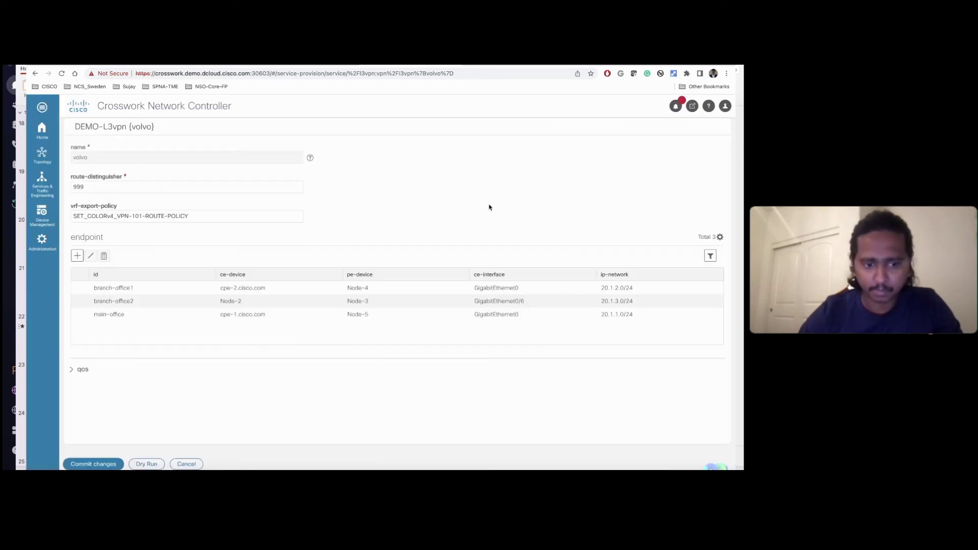
Step: Commit the three-endpoint volvo service and acknowledge the Commit Success dialog
{"action": "left_click", "coordinate": [93, 464]}
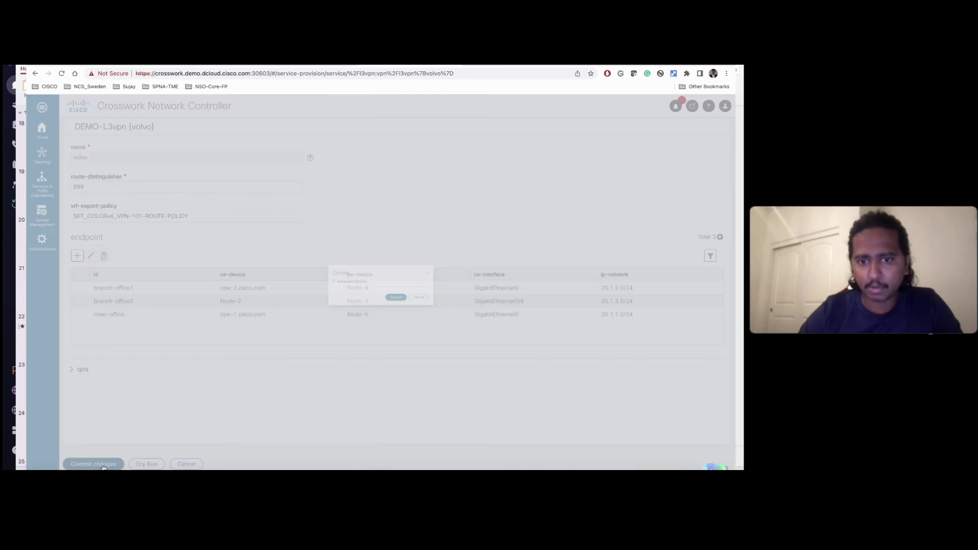
{"action": "left_click", "coordinate": [410, 305]}
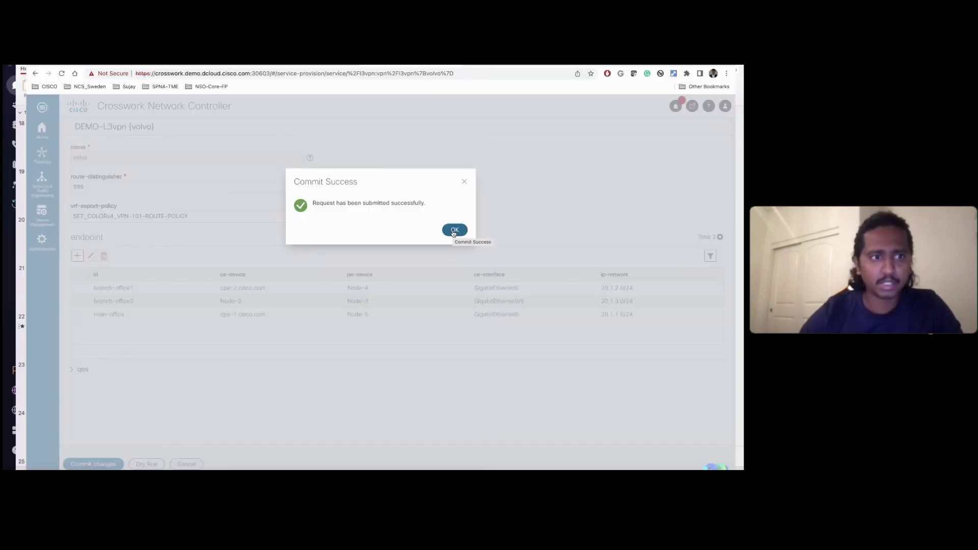
{"action": "left_click", "coordinate": [453, 233]}
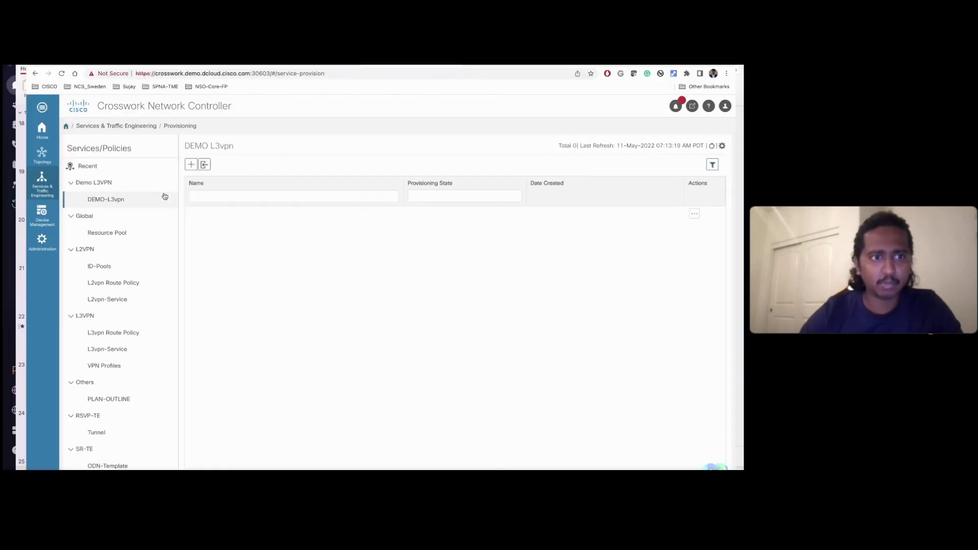
Step: Open volvo's Service Details in VPN Services and scroll through its three endpoints' configured data
{"action": "mouse_move", "coordinate": [49, 168]}
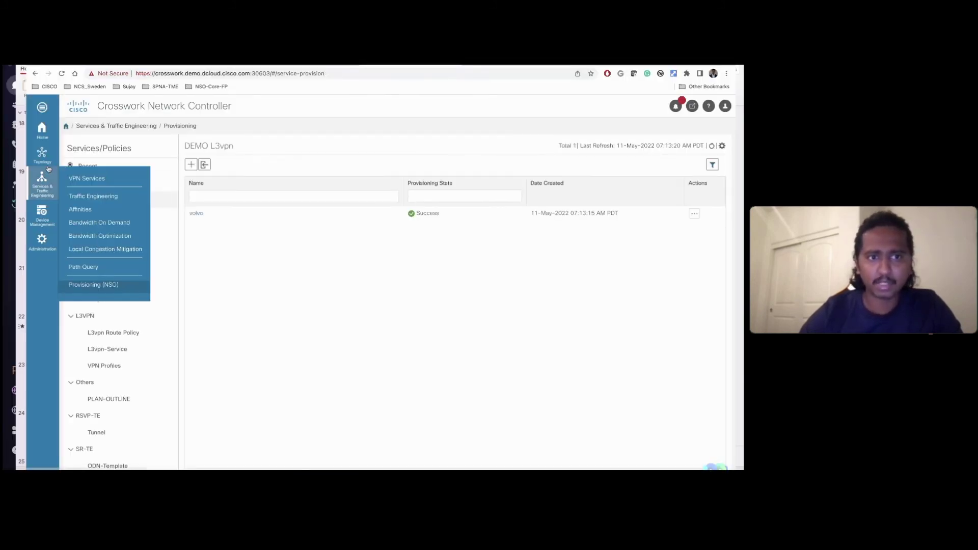
{"action": "left_click", "coordinate": [91, 182]}
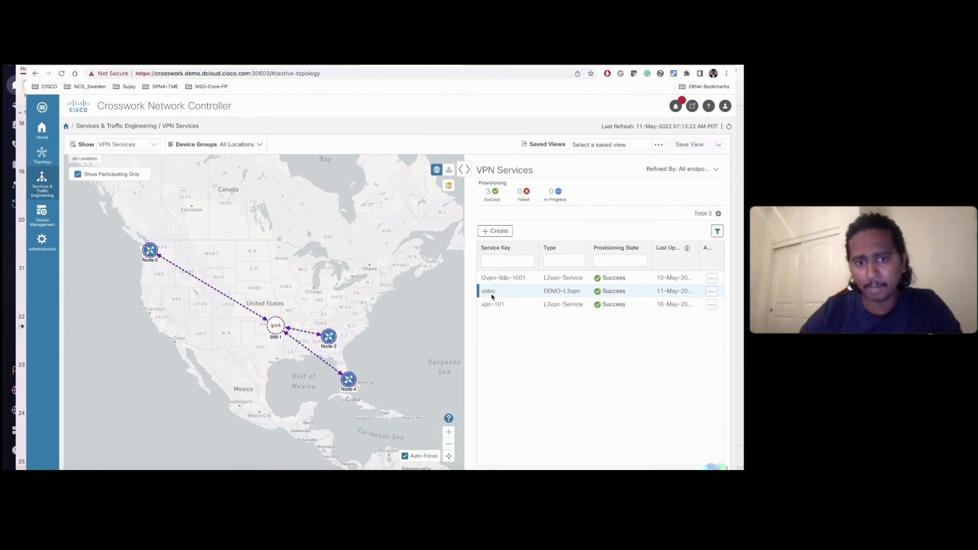
{"action": "mouse_move", "coordinate": [330, 340]}
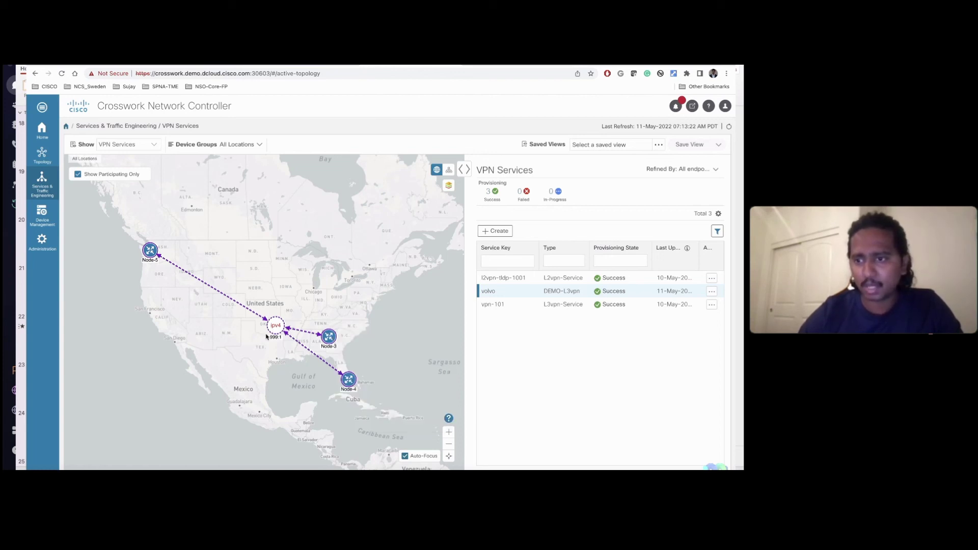
{"action": "left_click", "coordinate": [712, 291]}
{"action": "left_click", "coordinate": [669, 286]}
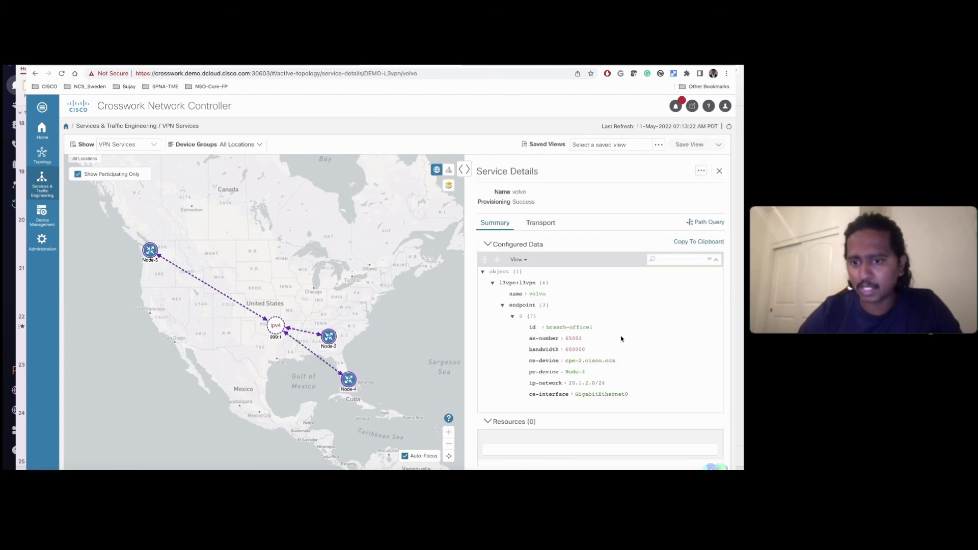
{"action": "scroll", "coordinate": [621, 339], "scroll_direction": "down", "scroll_amount": 2}
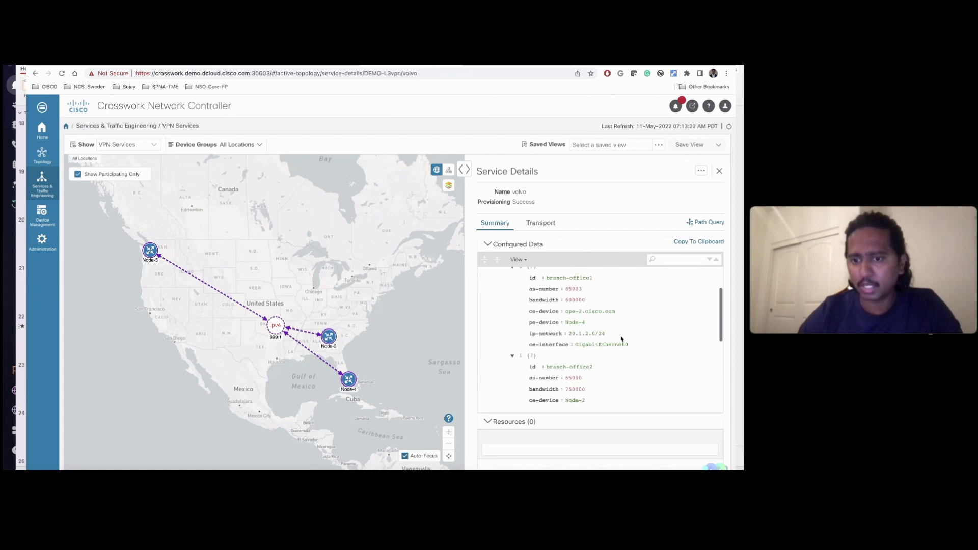
{"action": "scroll", "coordinate": [621, 339], "scroll_direction": "down", "scroll_amount": 1}
{"action": "scroll", "coordinate": [621, 339], "scroll_direction": "down", "scroll_amount": 1}
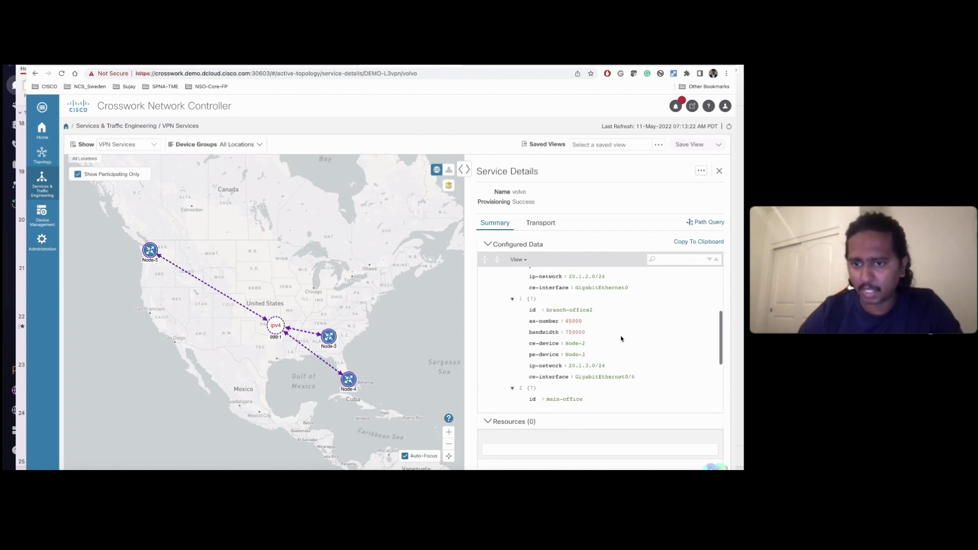
{"action": "scroll", "coordinate": [621, 339], "scroll_direction": "down", "scroll_amount": 3}
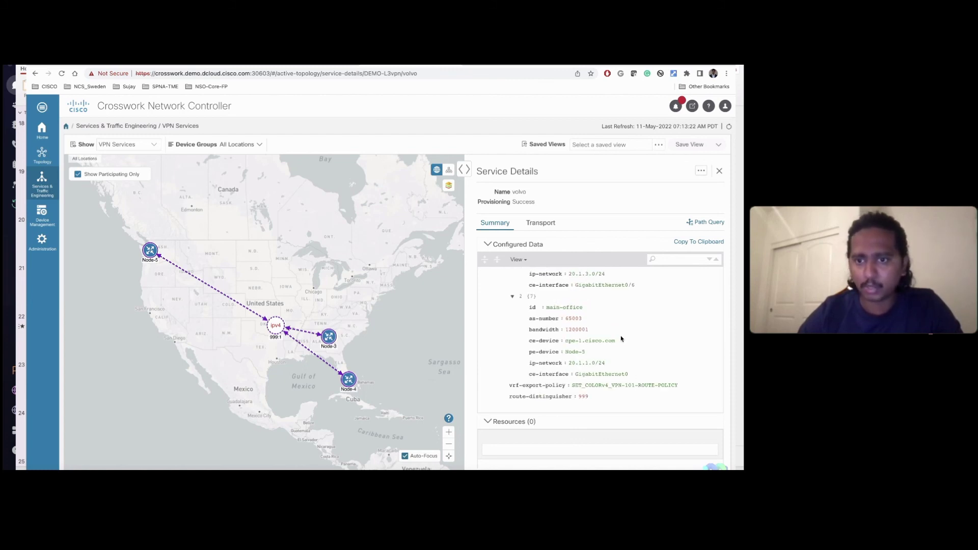
{"action": "scroll", "coordinate": [621, 338], "scroll_direction": "up", "scroll_amount": 2}
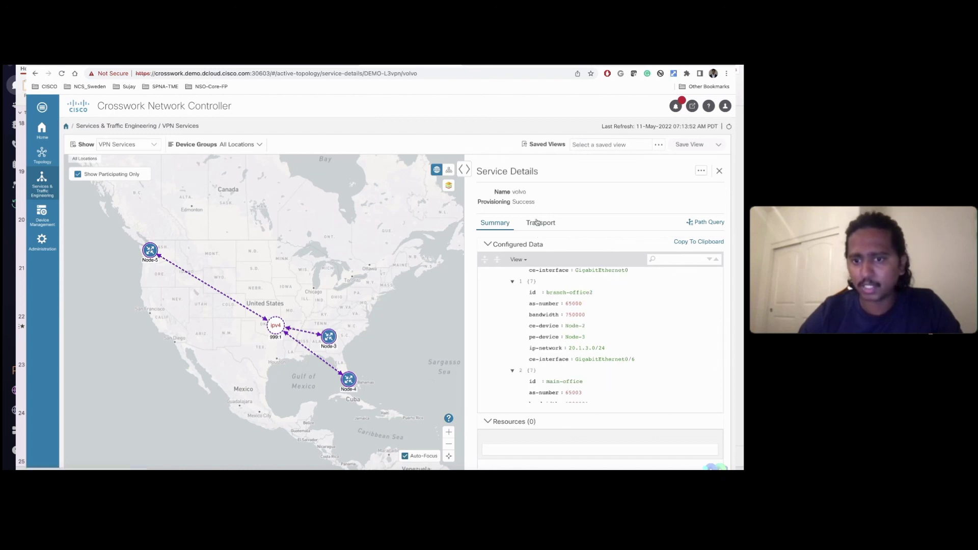
Step: Show volvo's Transport SR policies and plot the color-4110 paths among Node-3, Node-4 and Node-5
{"action": "left_click", "coordinate": [538, 223]}
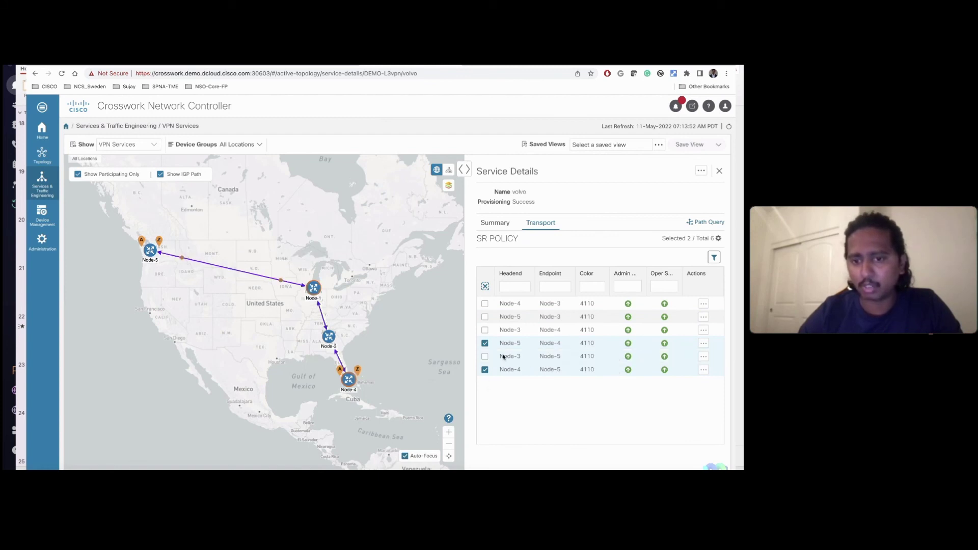
{"action": "left_click", "coordinate": [485, 357]}
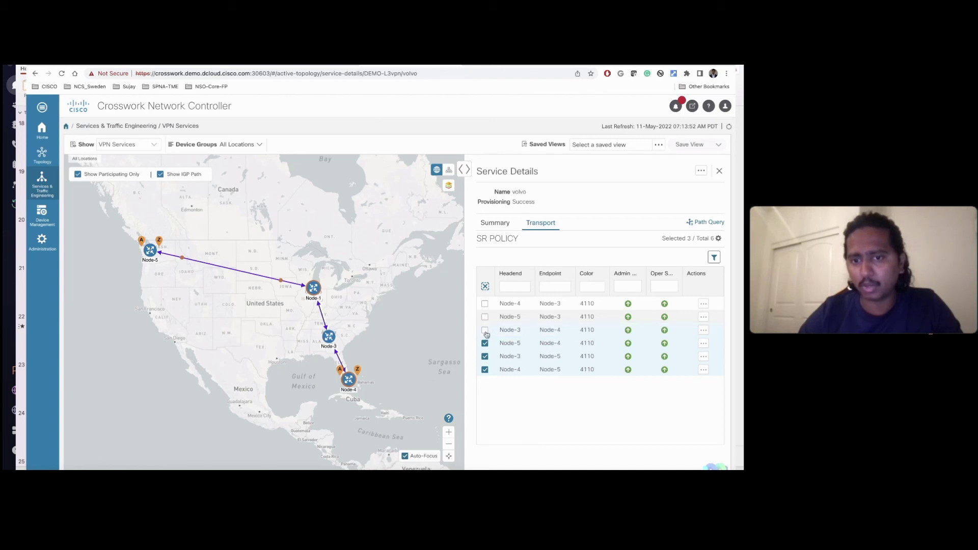
{"action": "left_click", "coordinate": [485, 329]}
{"action": "left_click", "coordinate": [485, 317]}
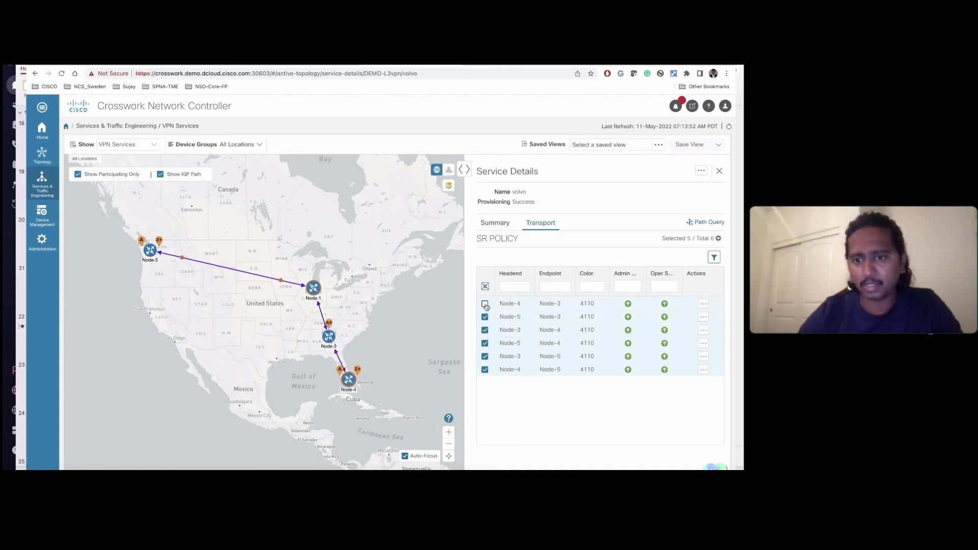
{"action": "left_click", "coordinate": [485, 304]}
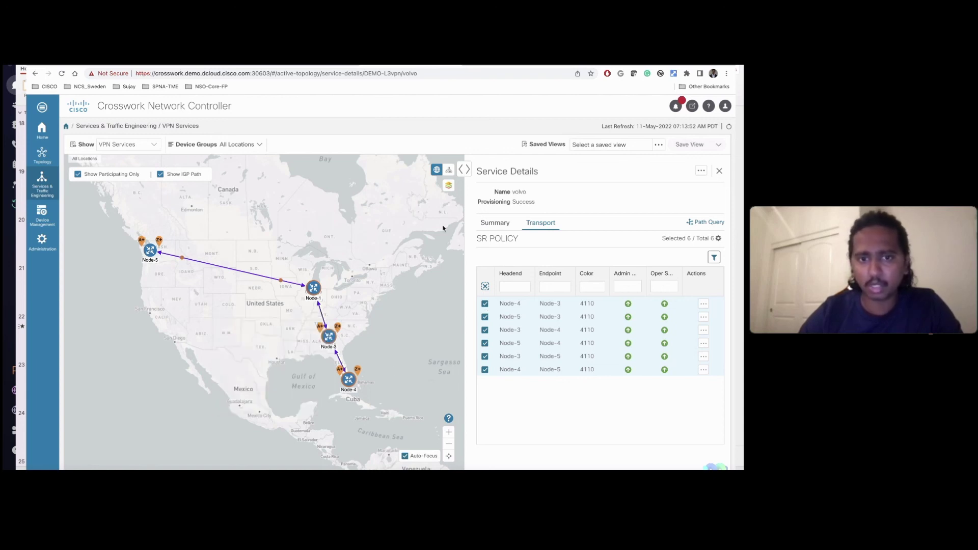
Step: Turn on IGP, TE and Delay metric labels for the map links
{"action": "left_click", "coordinate": [449, 188]}
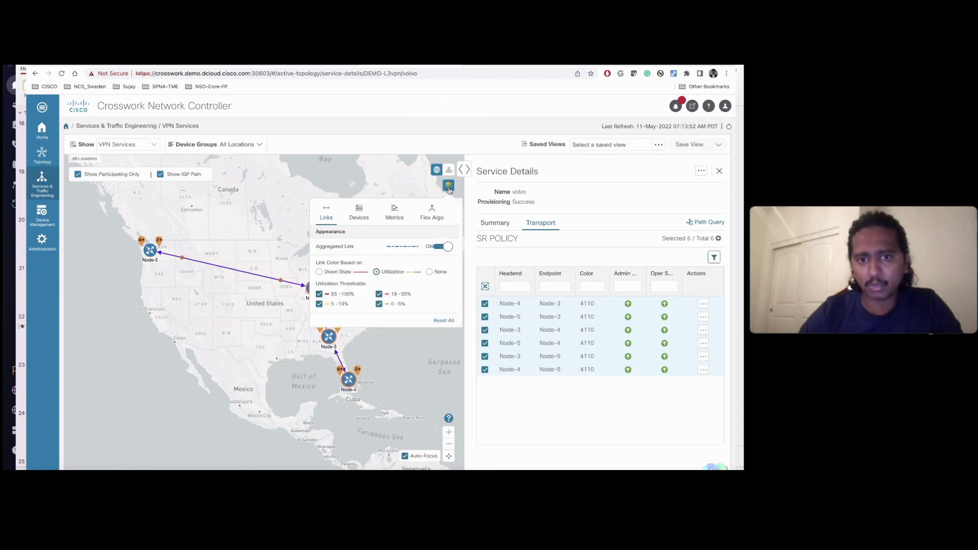
{"action": "left_click", "coordinate": [395, 213]}
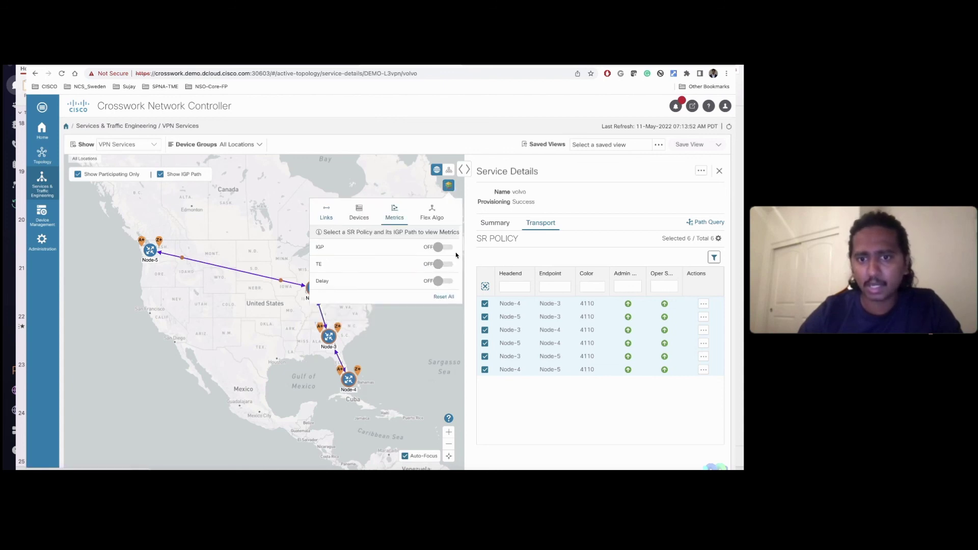
{"action": "left_click", "coordinate": [439, 248]}
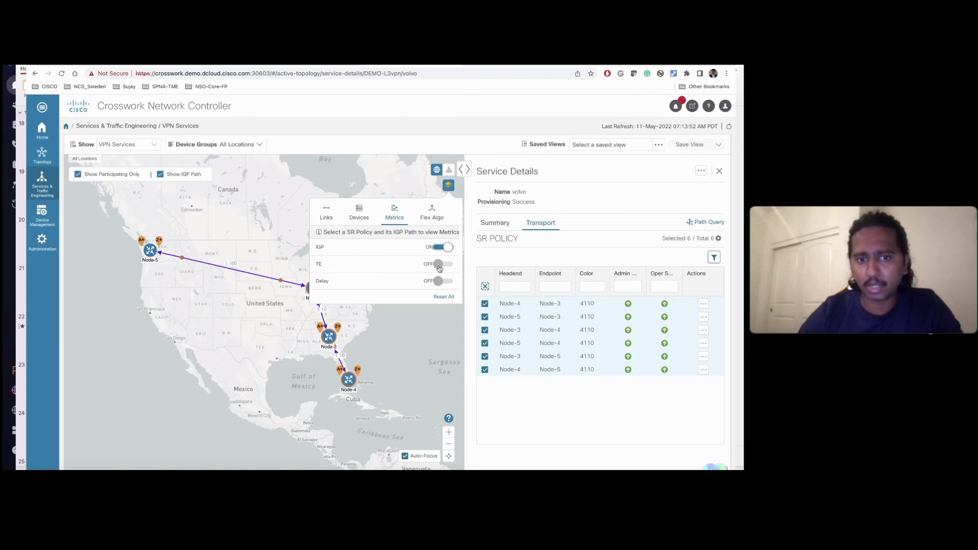
{"action": "left_click", "coordinate": [440, 265]}
{"action": "left_click", "coordinate": [440, 281]}
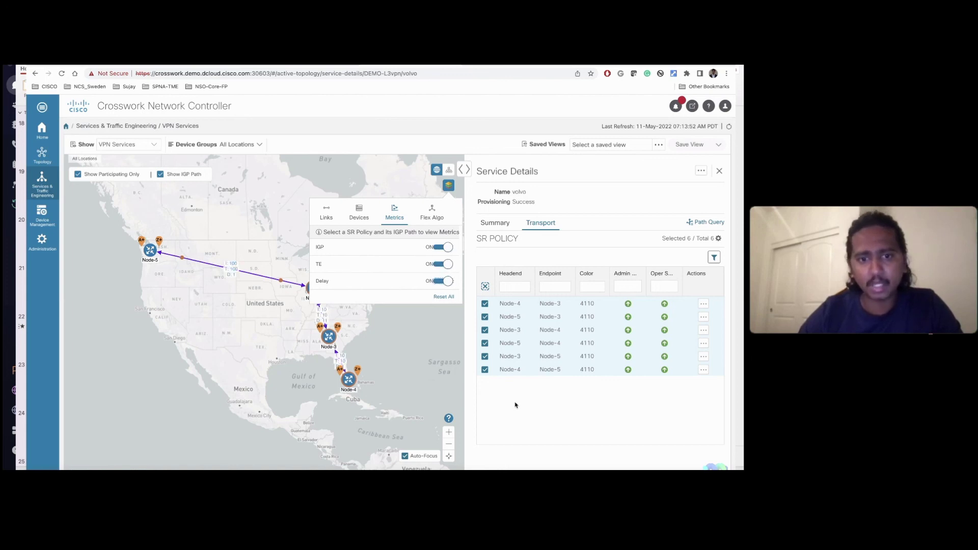
{"action": "left_click", "coordinate": [516, 405]}
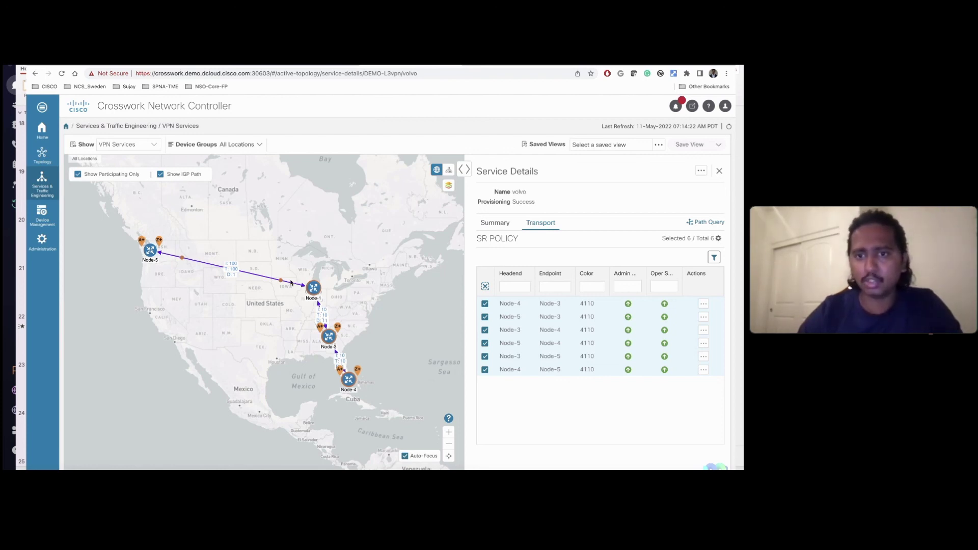
Step: Close volvo's service details, filter VPN Services by type DEMO-L3vpn, then advance slides to Key Takeaways
{"action": "left_click", "coordinate": [492, 224]}
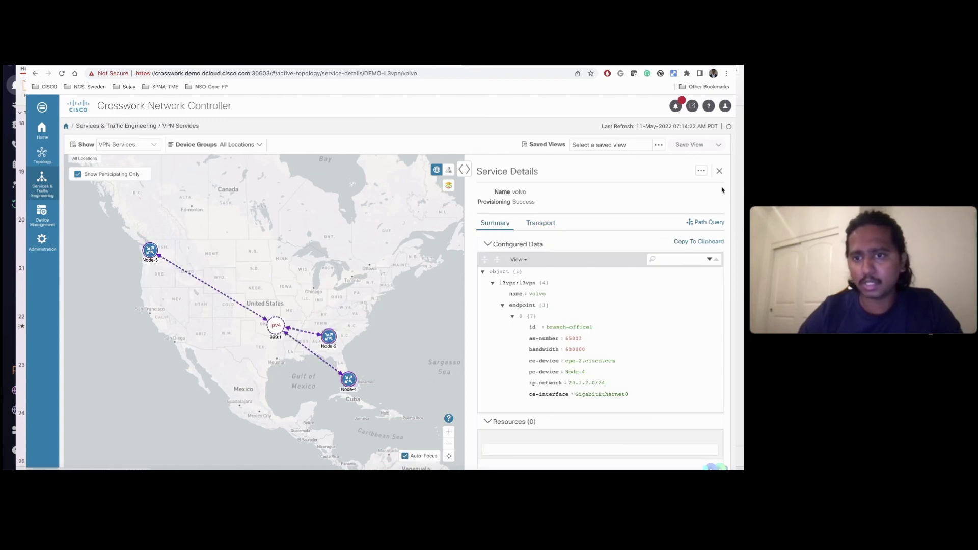
{"action": "left_click", "coordinate": [720, 172]}
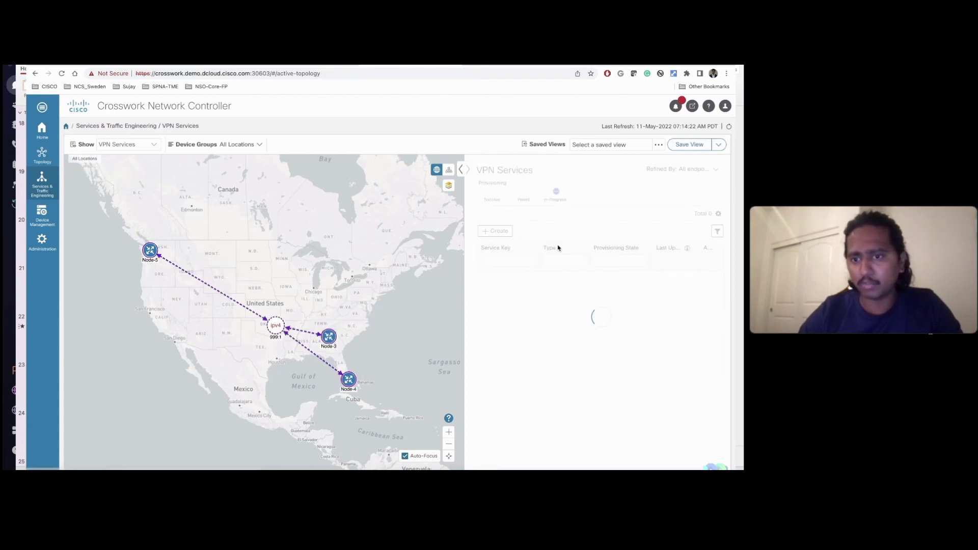
{"action": "left_click", "coordinate": [575, 264]}
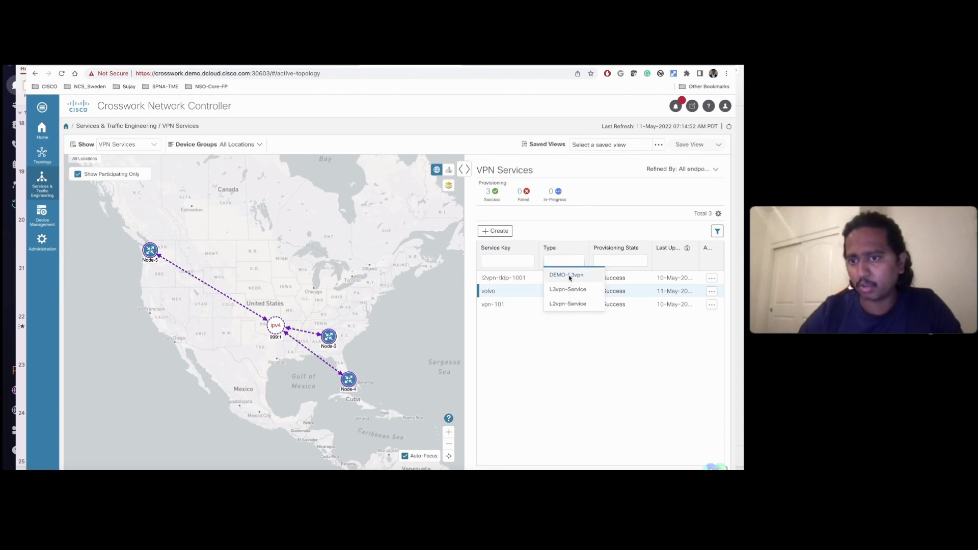
{"action": "left_click", "coordinate": [570, 276]}
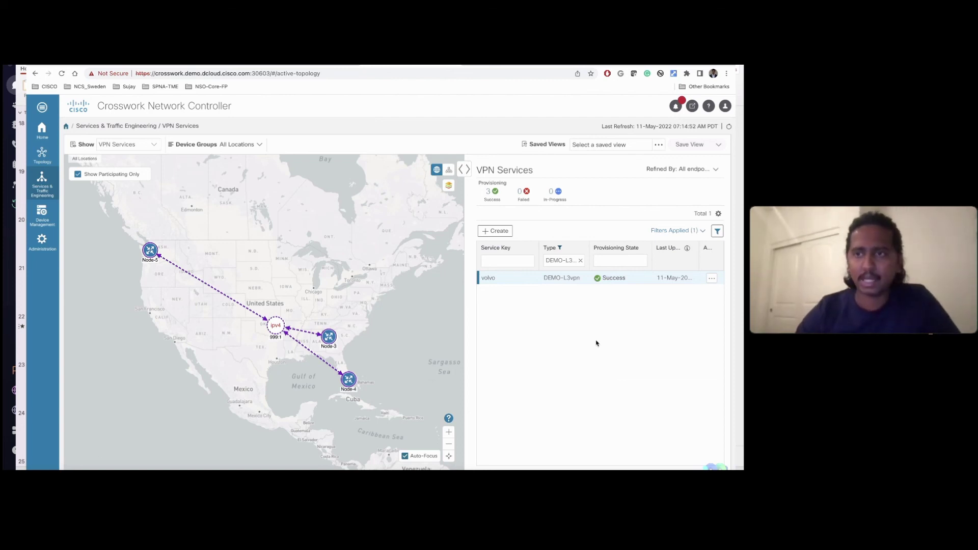
{"action": "key", "text": "alt+Tab"}
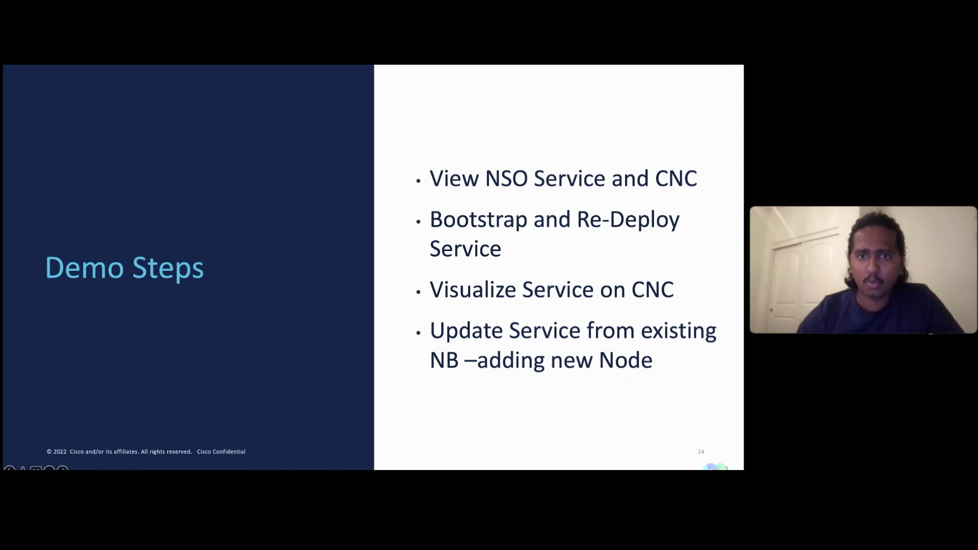
{"action": "key", "text": "Right"}
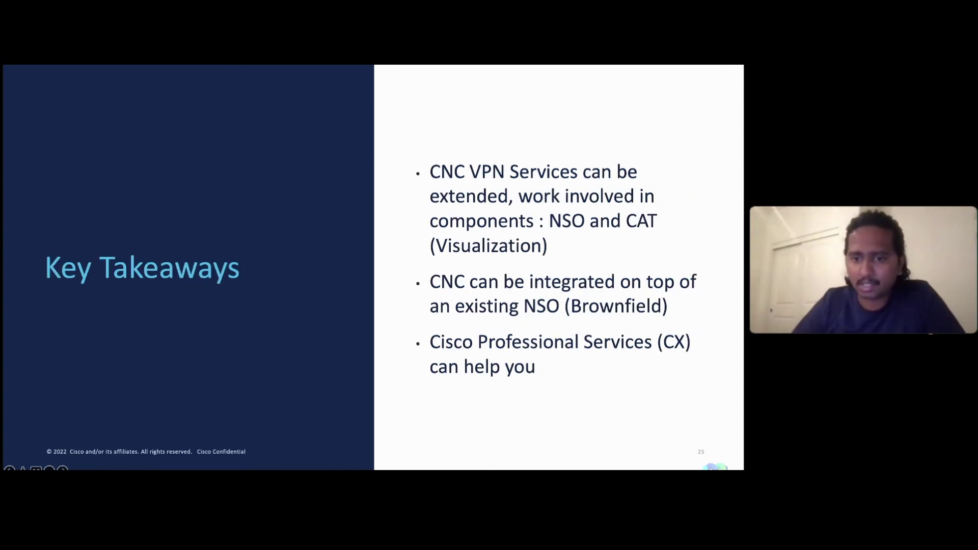